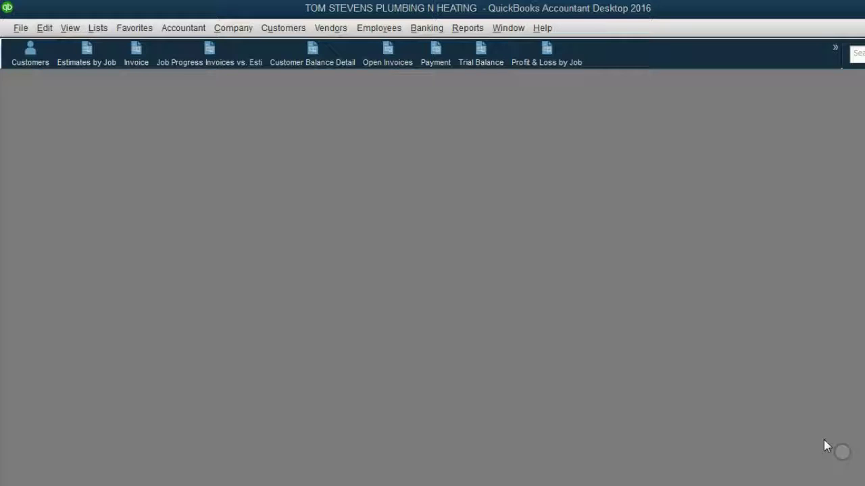
Open the Unbilled Costs by Job report and reposition its window in the workspace.
left_click(466, 28)
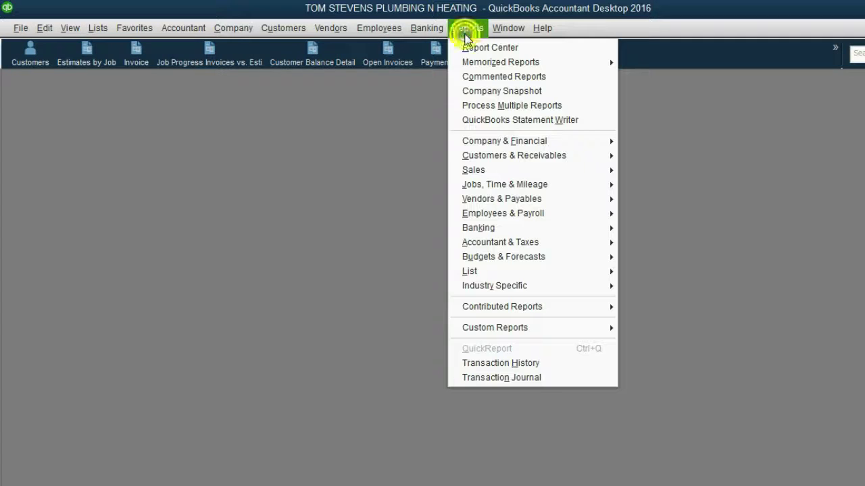
mouse_move(510, 188)
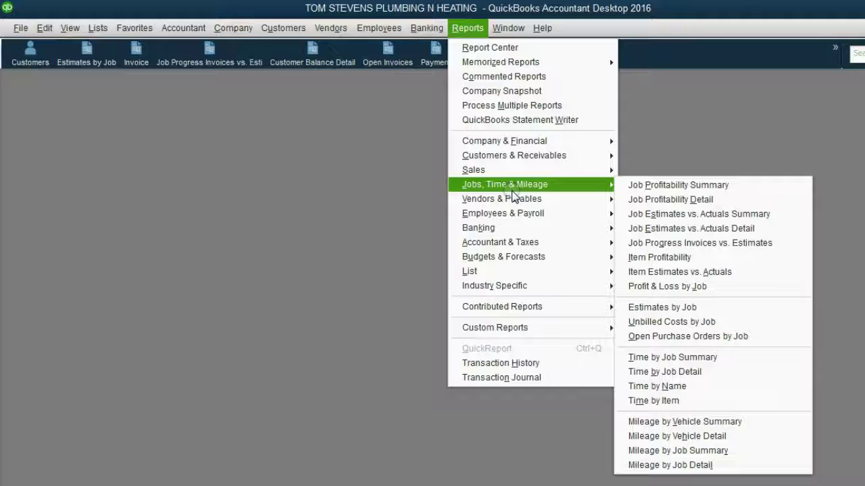
left_click(689, 323)
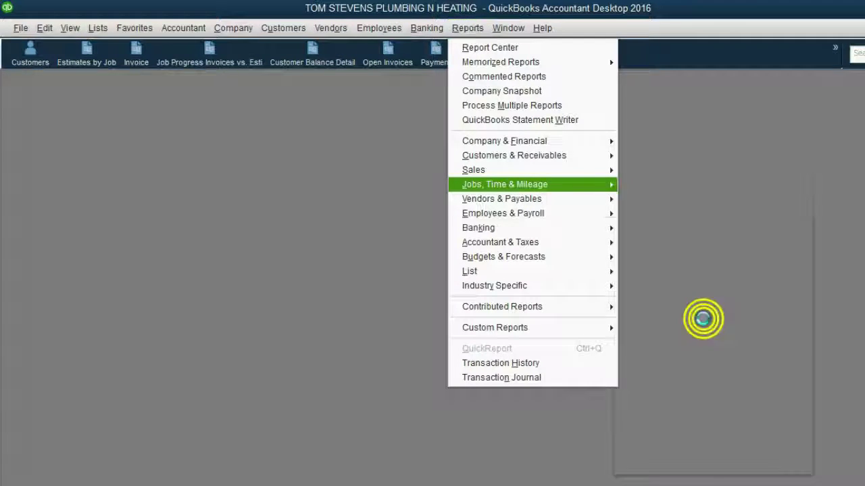
left_click_drag(431, 84, 504, 104)
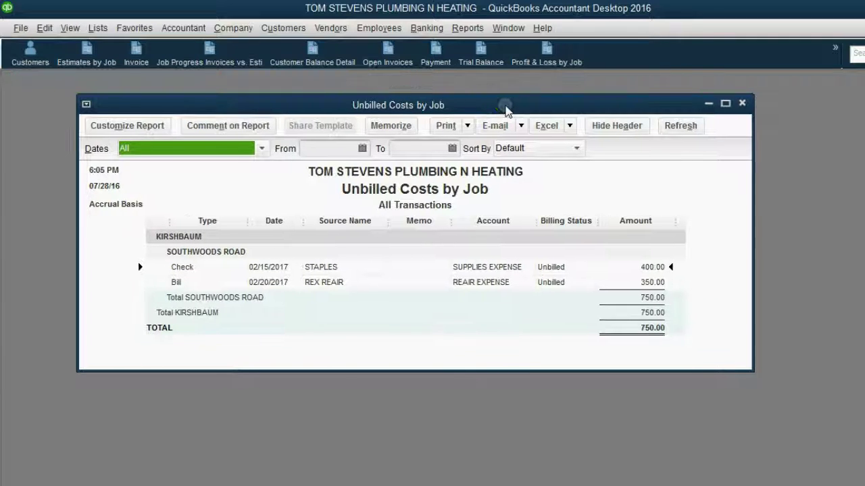
Review the source name, account and billing status of the check and bill listed for the Southwoods Road job.
left_click(223, 241)
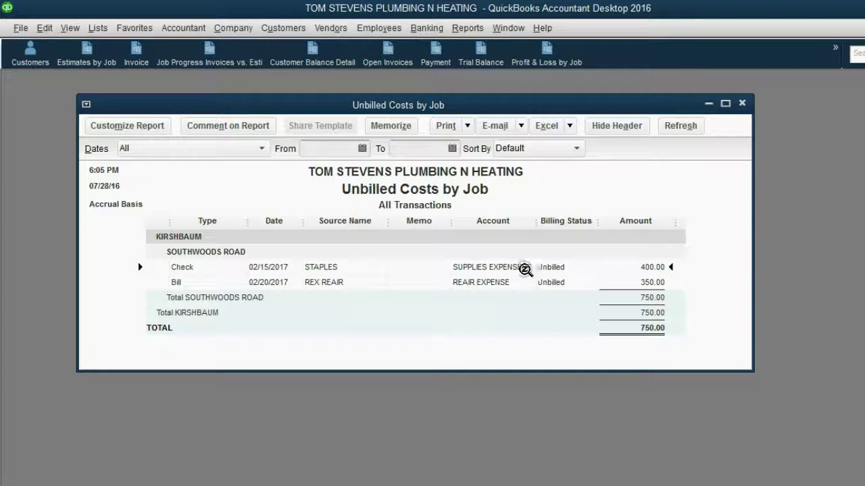
left_click(525, 270)
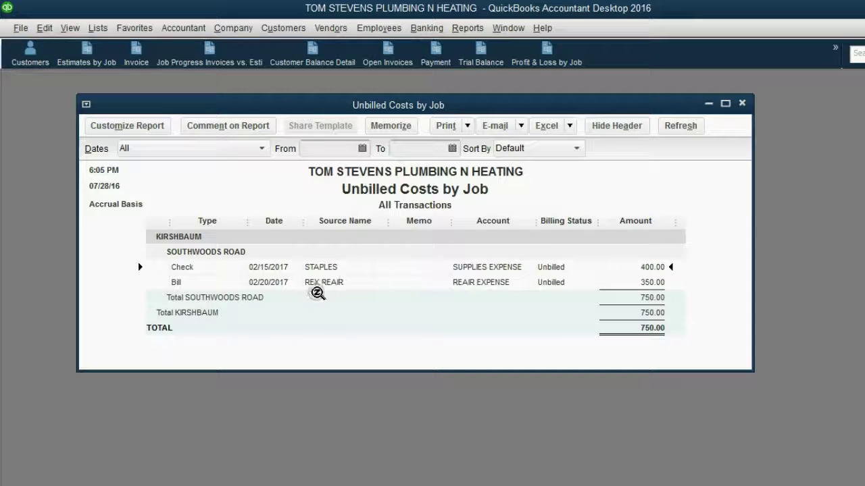
left_click(239, 283)
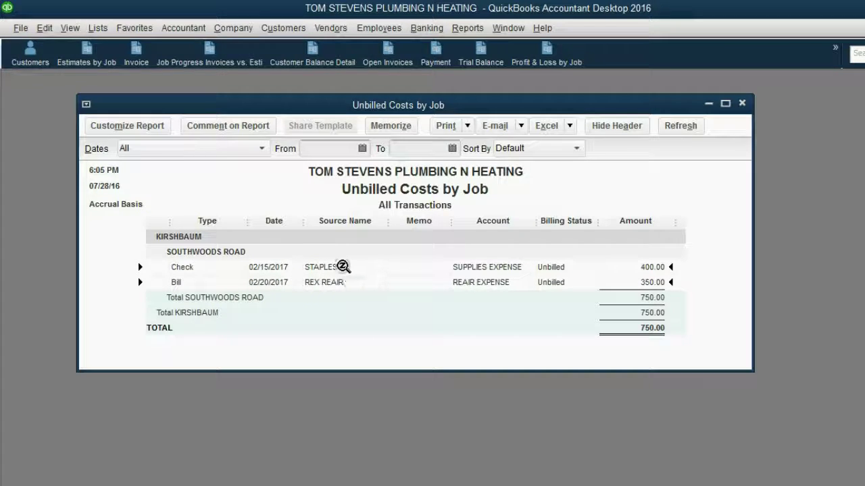
left_click(339, 266)
left_click(337, 282)
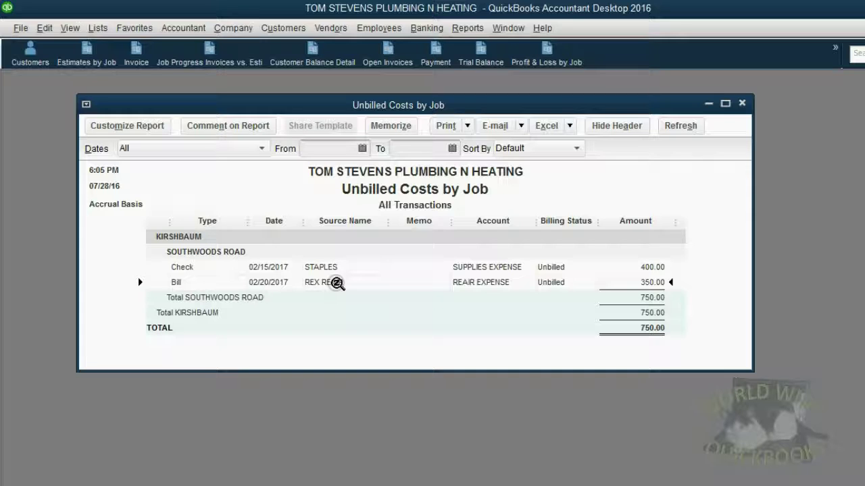
Add the Unbilled Costs by Job report to the icon bar, keeping the suggested label and description.
mouse_move(343, 107)
left_mouse_down()
mouse_move(366, 107)
mouse_move(349, 108)
left_mouse_up()
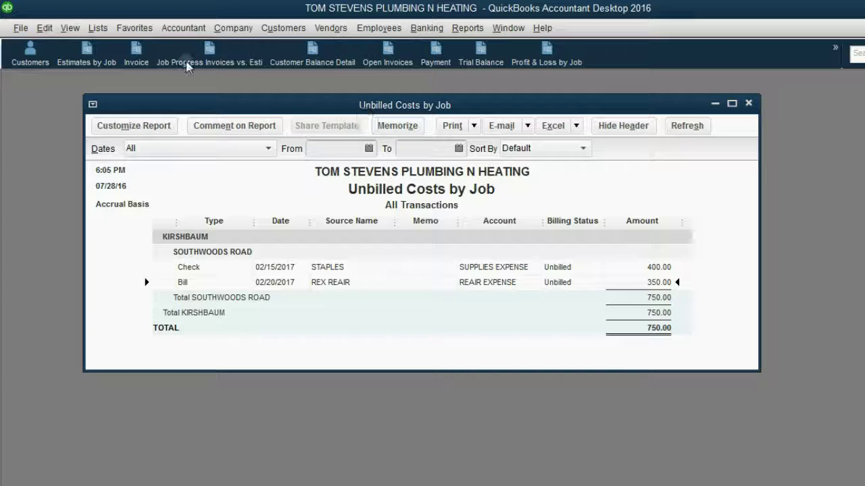
left_click(70, 28)
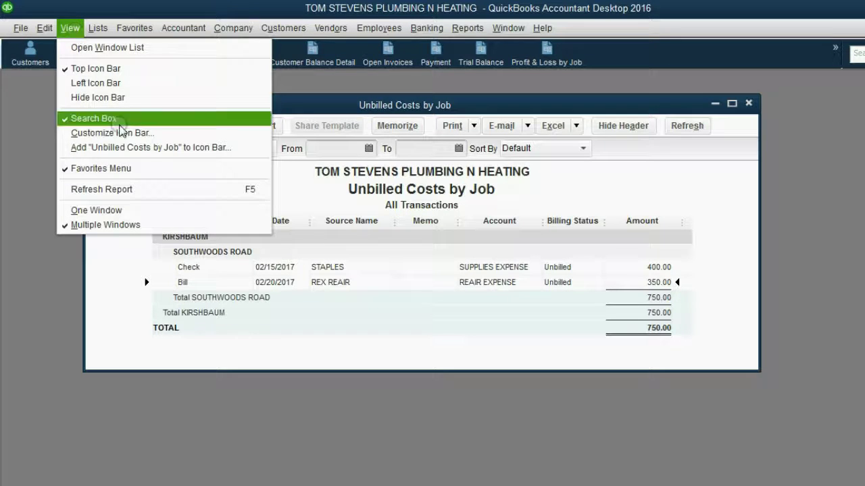
left_click(155, 148)
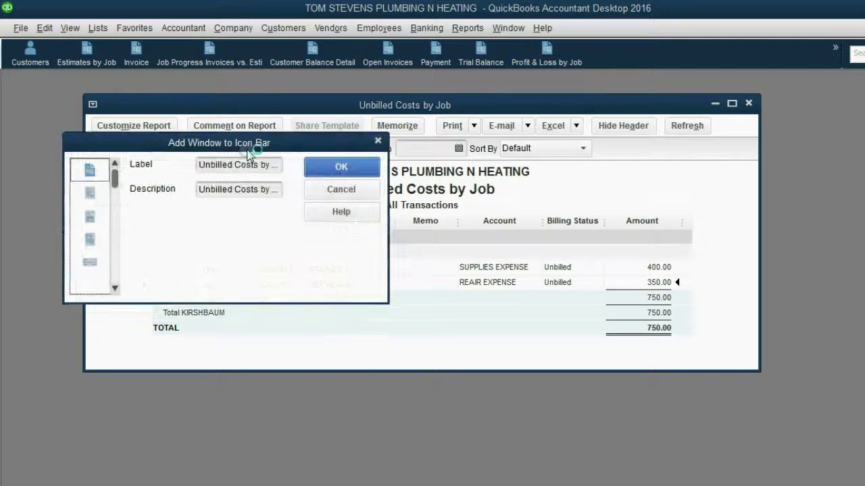
left_click(338, 168)
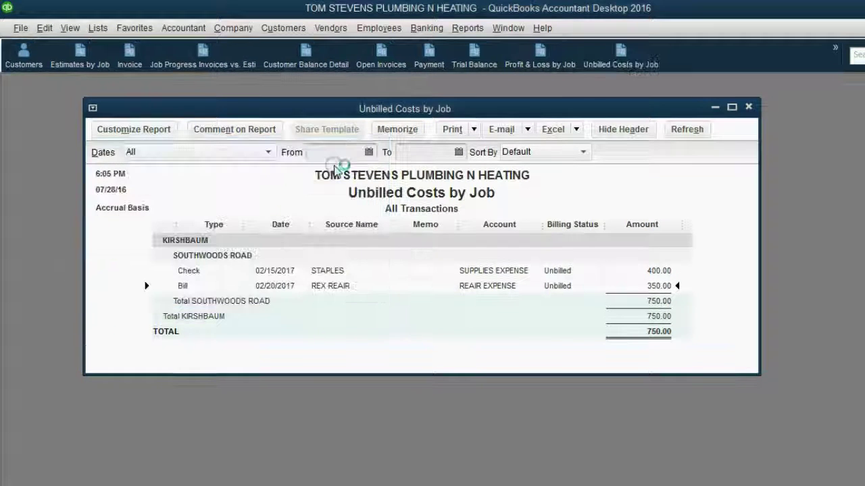
Close the unbilled costs report, reopen it through its new icon bar shortcut as a test, and close it again.
left_click(748, 107)
left_click(608, 67)
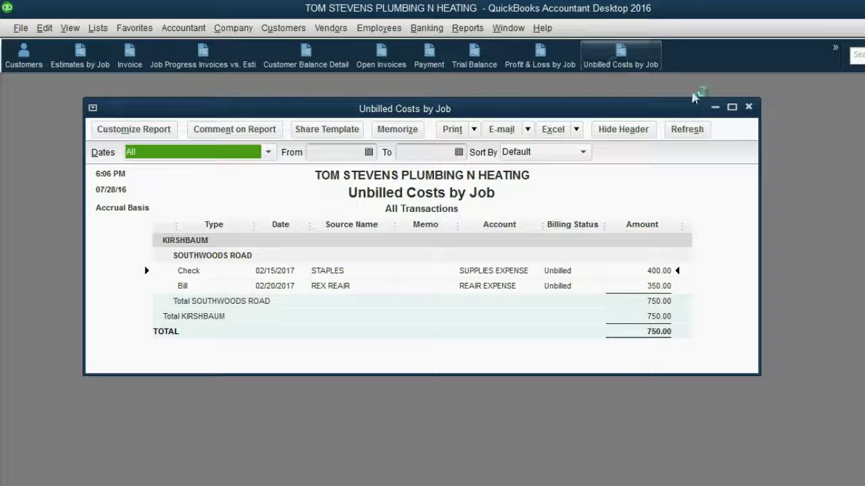
left_click(751, 107)
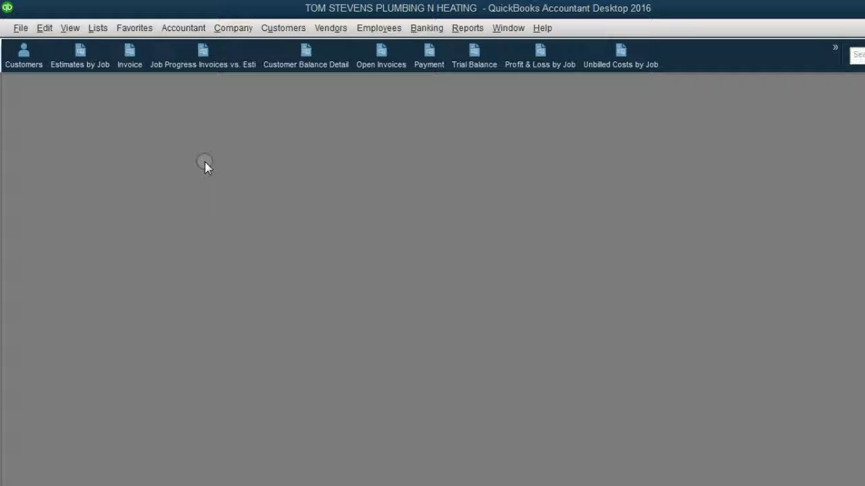
Start a new customer invoice and set its date to 02/25/2017.
left_click(128, 59)
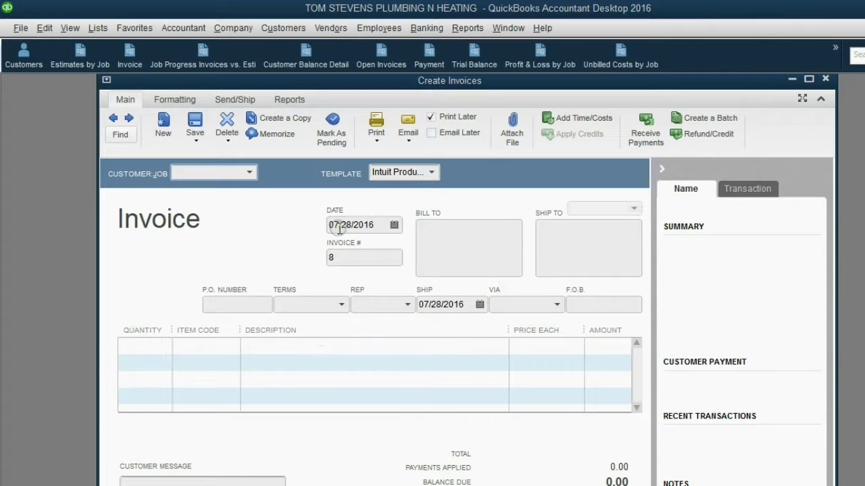
left_click(394, 224)
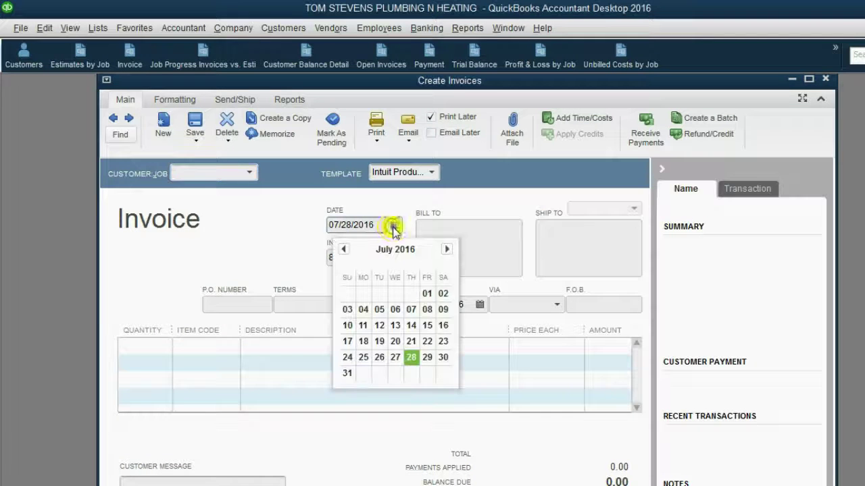
left_click(449, 250)
left_click(449, 250)
left_click(449, 250)
left_click(448, 250)
left_click(449, 250)
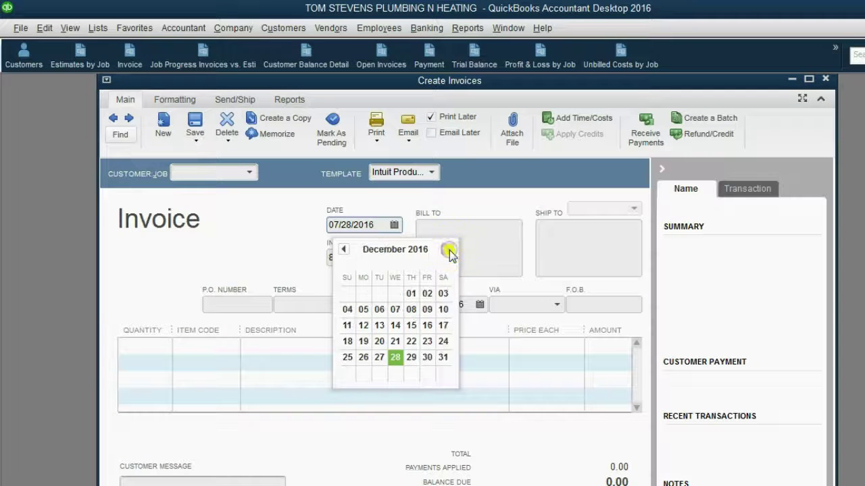
left_click(449, 250)
left_click(448, 250)
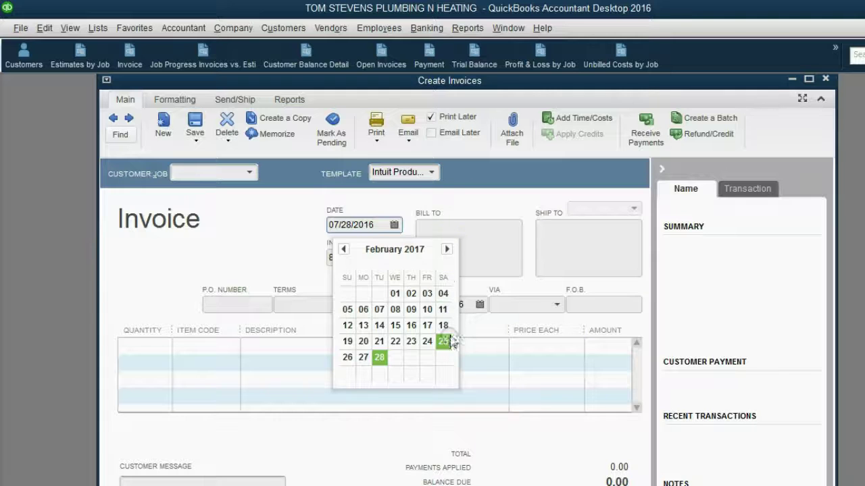
left_click(443, 340)
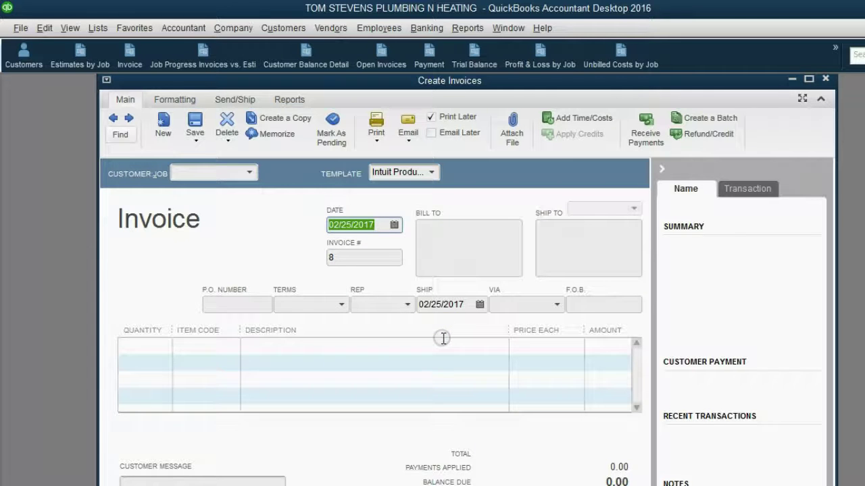
Assign the invoice to the Southwoods Road job and base it on the estimate dated 01/25/2017.
left_click(251, 174)
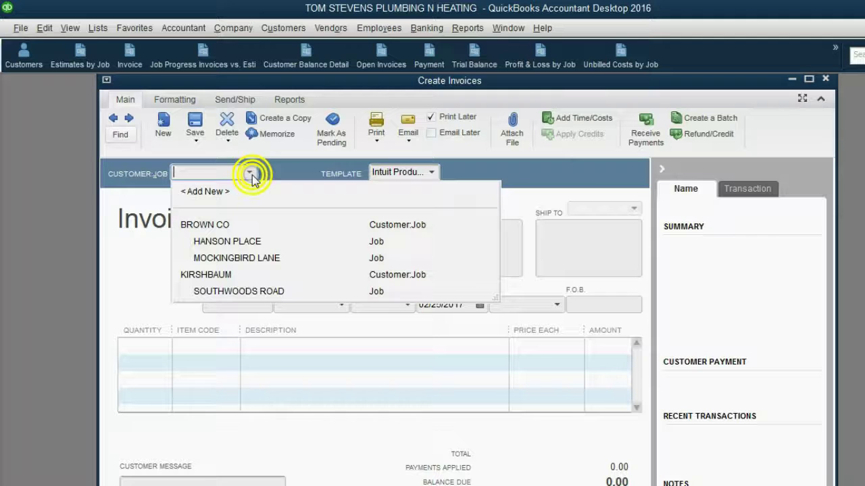
left_click(249, 292)
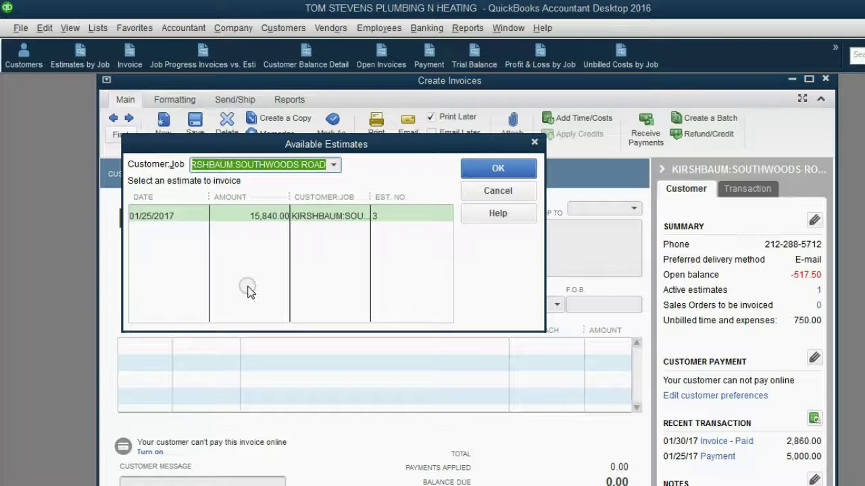
left_click(244, 215)
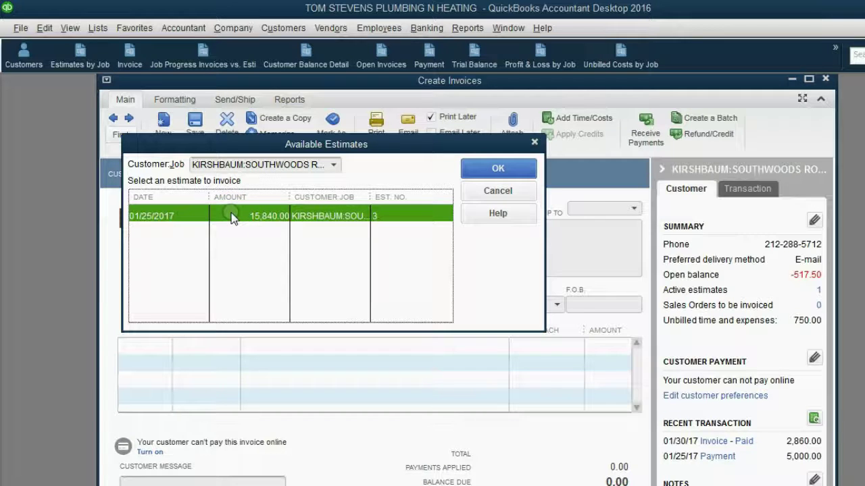
left_click(483, 168)
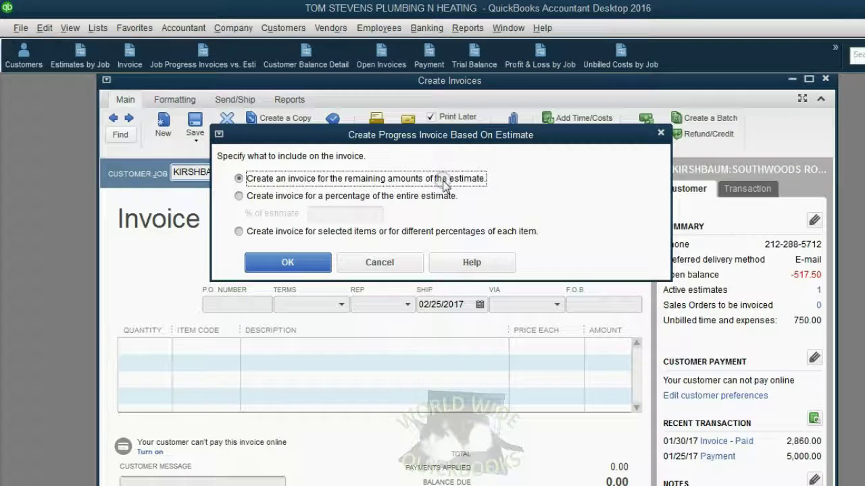
Create the progress invoice for 5% of the entire estimate, checking the billing instructions on the PowerPoint Example 1 slide before confirming.
left_click(409, 196)
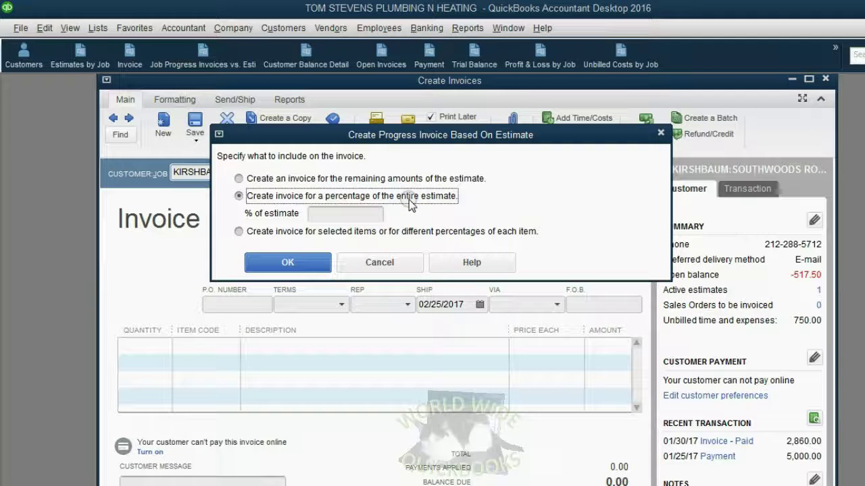
left_click(358, 217)
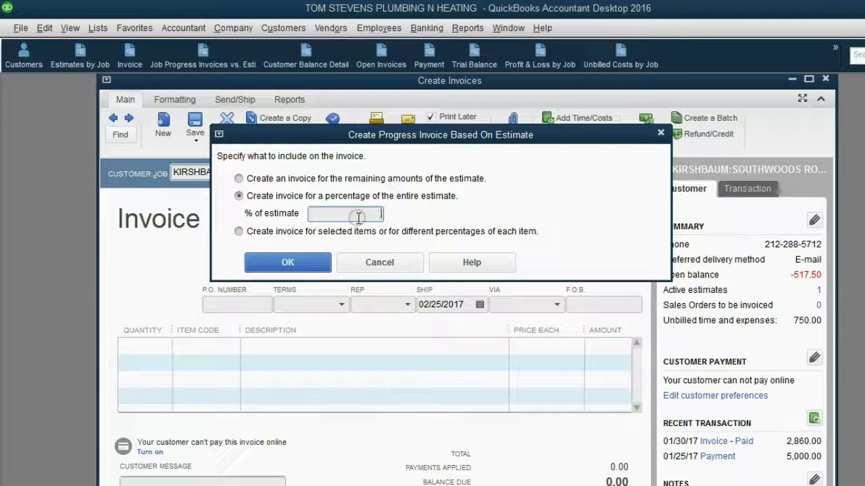
type("5")
key("Tab")
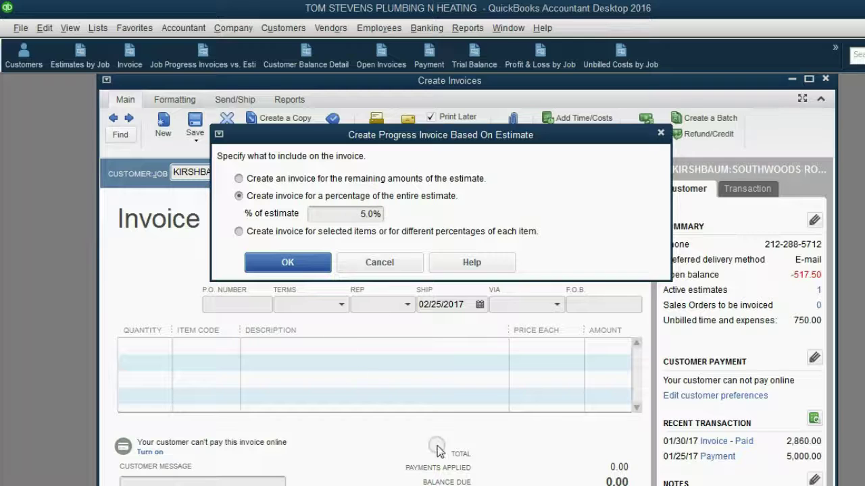
key("Return")
key("alt+Tab")
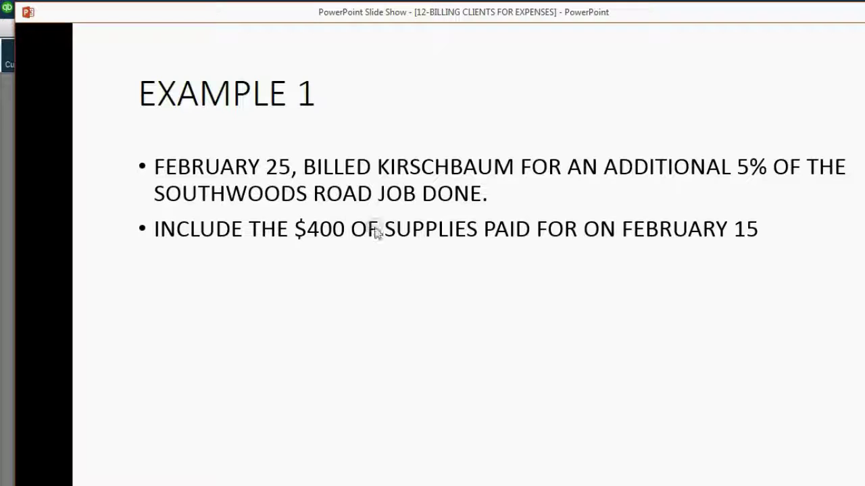
key("alt+Tab")
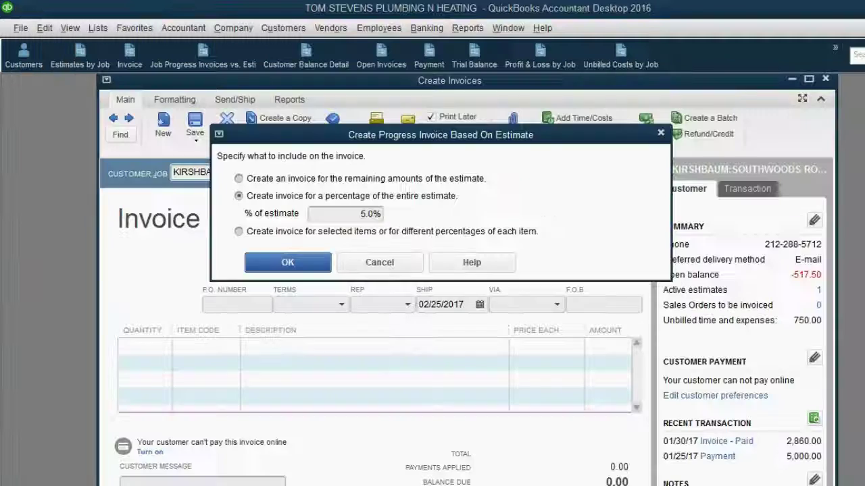
left_click(288, 263)
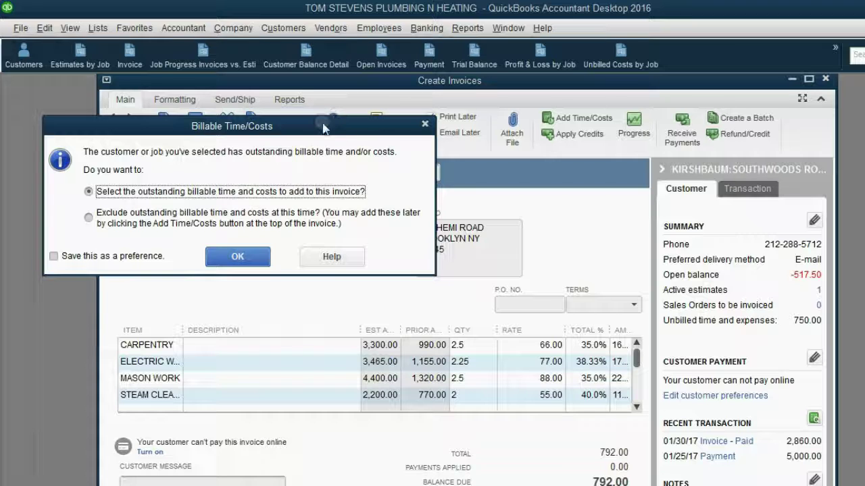
Choose to select the job's outstanding billable time and costs for this invoice, and reposition the selection window.
left_click_drag(322, 128, 506, 135)
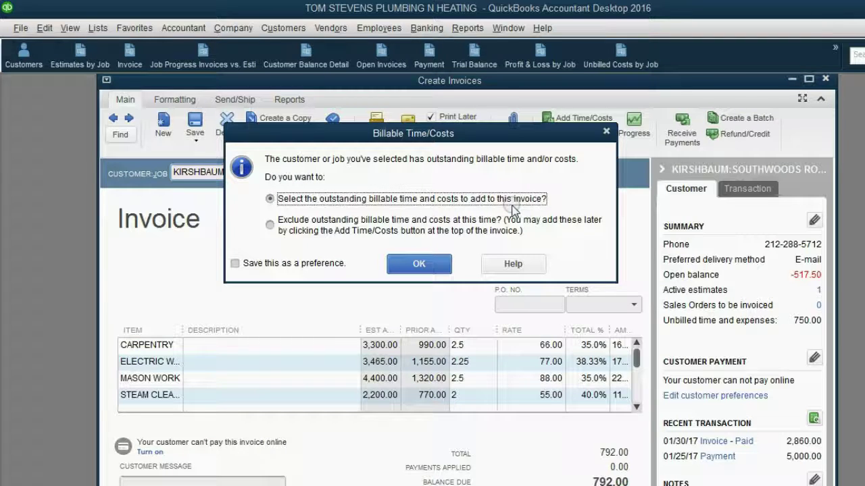
left_click(419, 264)
left_click_drag(431, 100, 366, 126)
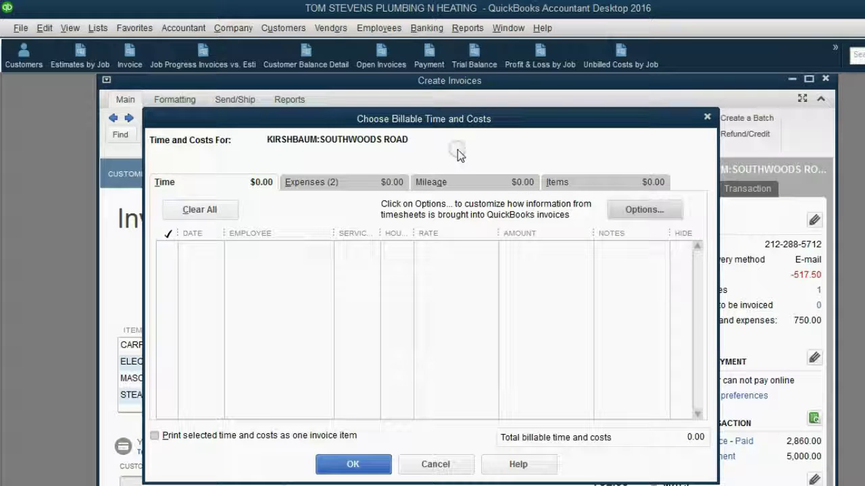
Look through the Expenses, Items, Mileage and Time categories of billable costs for the Southwoods Road job.
left_click(360, 183)
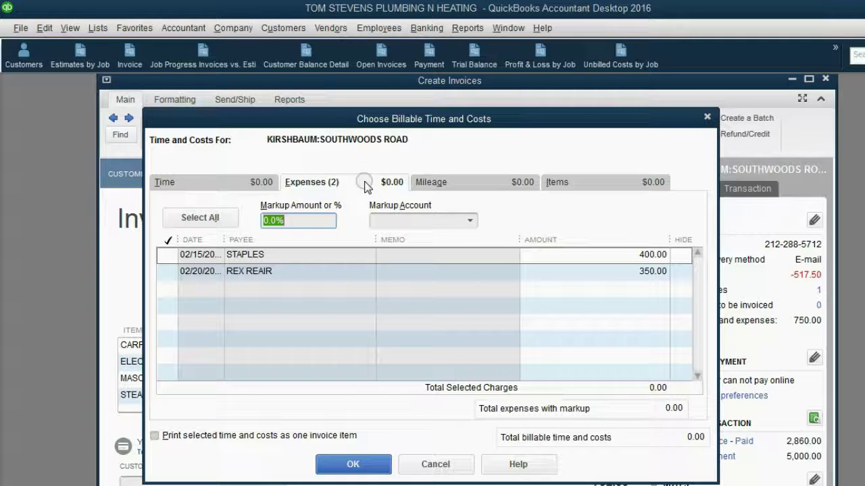
left_click(560, 185)
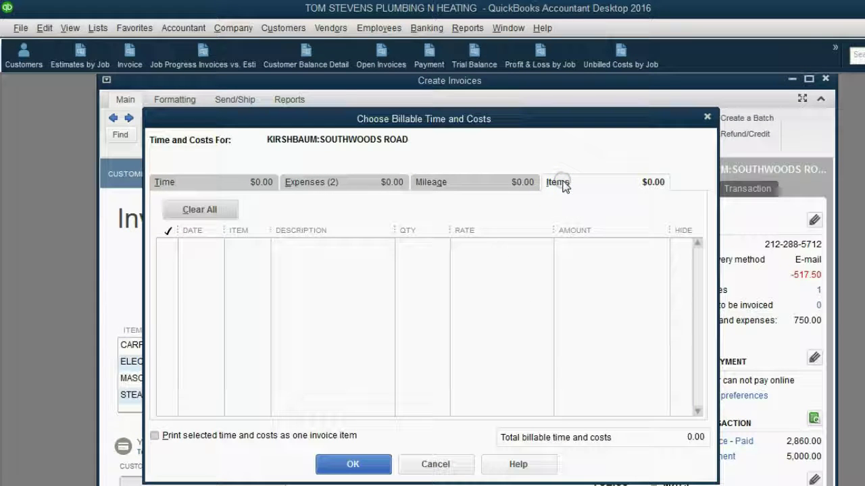
left_click(462, 183)
left_click(221, 181)
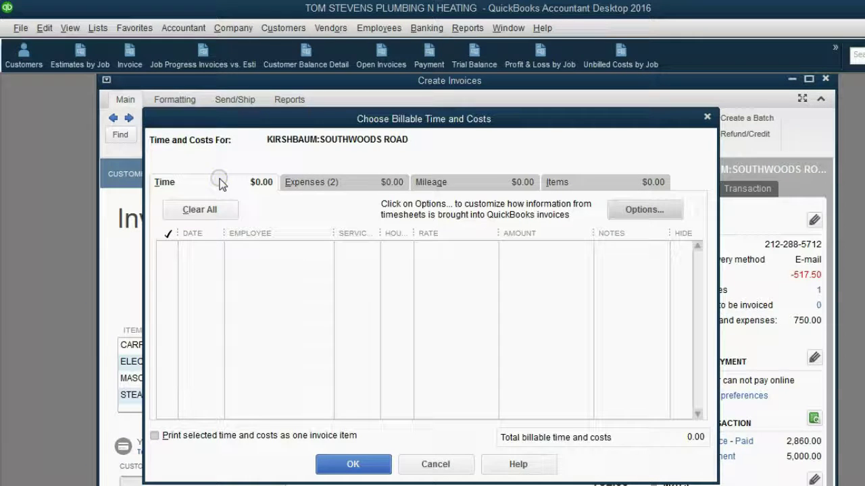
left_click(432, 181)
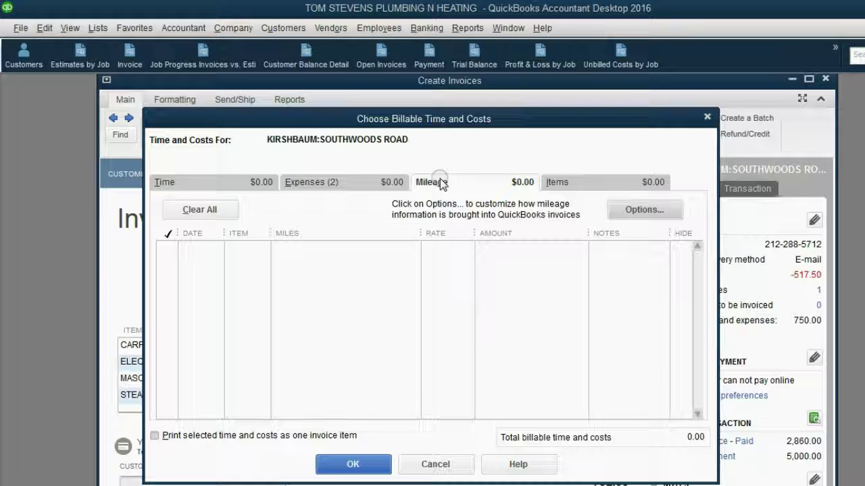
Add the 400.00 STAPLES expense from the job's billable costs to the invoice.
left_click_drag(424, 116, 426, 119)
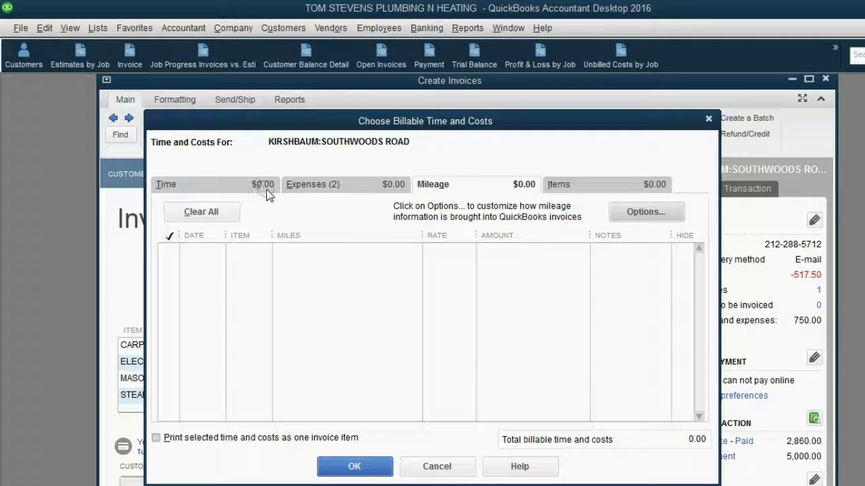
left_click(329, 185)
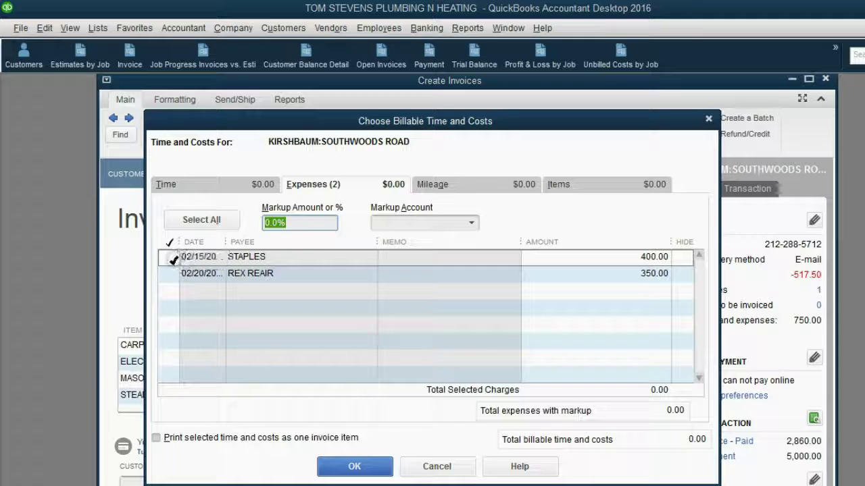
left_click(170, 258)
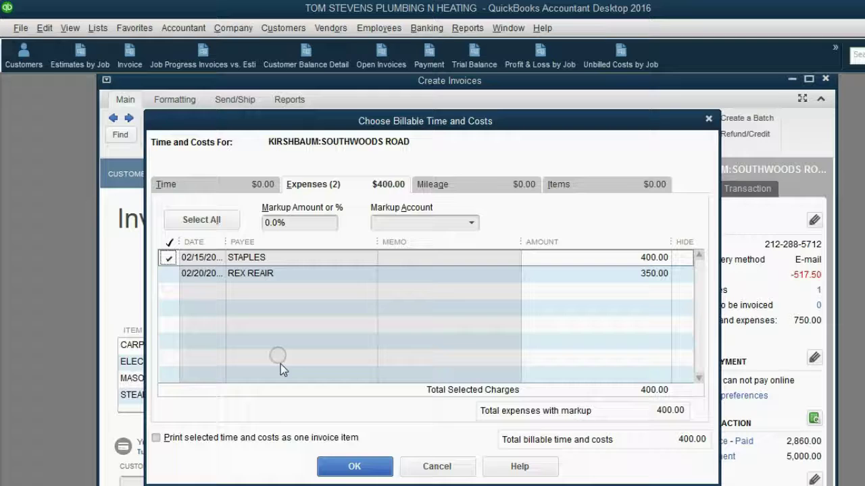
left_click(344, 468)
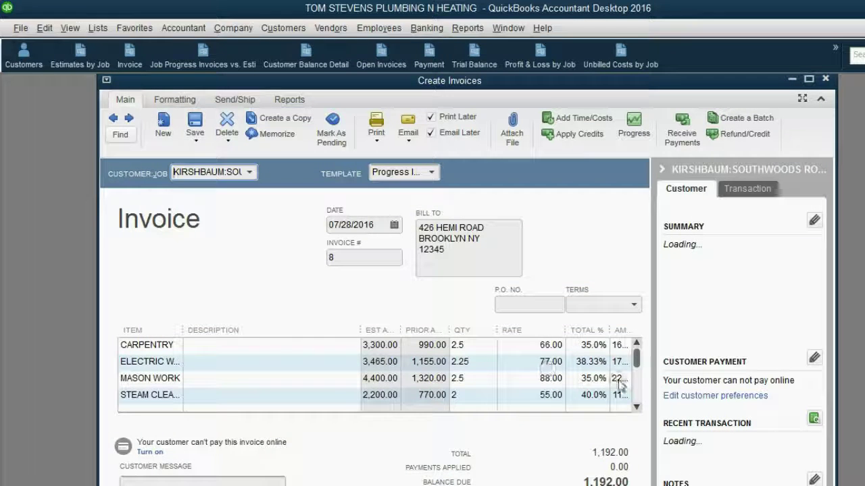
Check the invoice's line items and change order notes down to the 400.00 charge, and save and close the invoice.
scroll(635, 365, "down", 3)
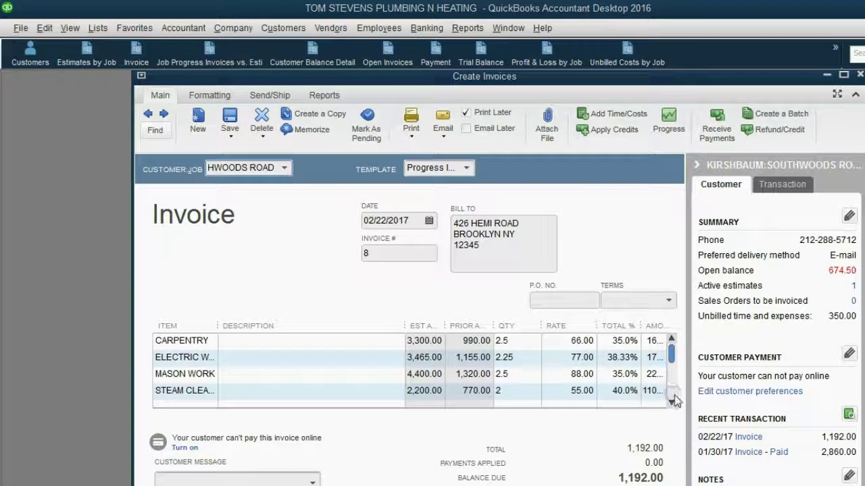
left_click(671, 401)
left_click(671, 401)
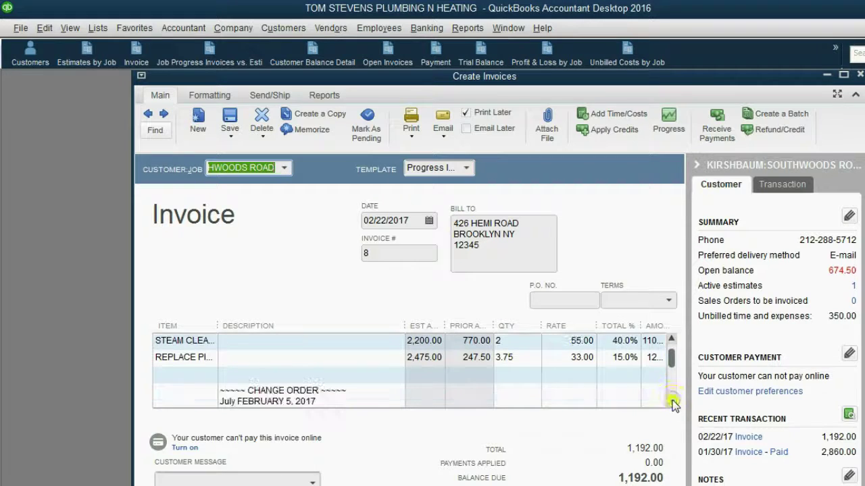
left_click(671, 402)
left_click(671, 402)
left_click(671, 402)
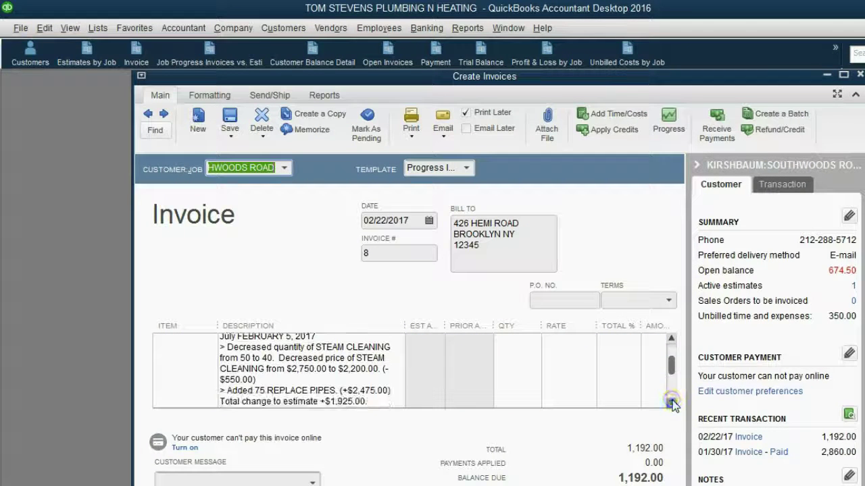
left_click(671, 402)
left_click(671, 403)
left_click(672, 402)
left_click(672, 403)
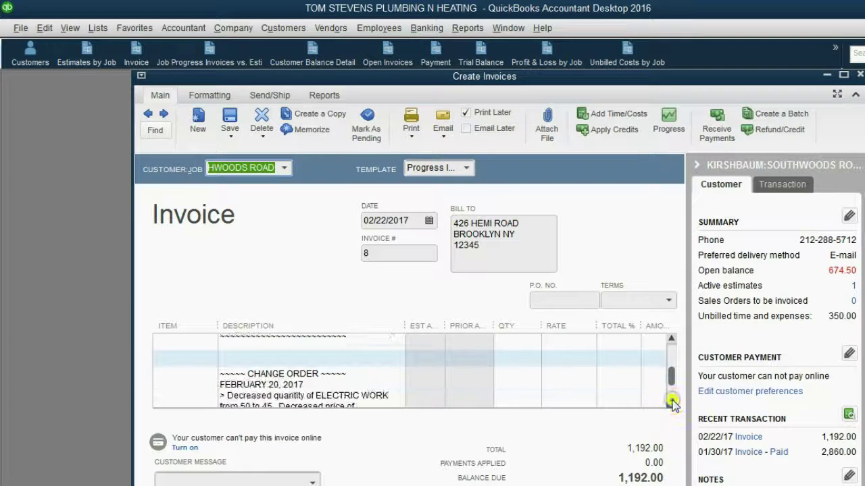
left_click(672, 403)
left_click(672, 403)
left_click(671, 403)
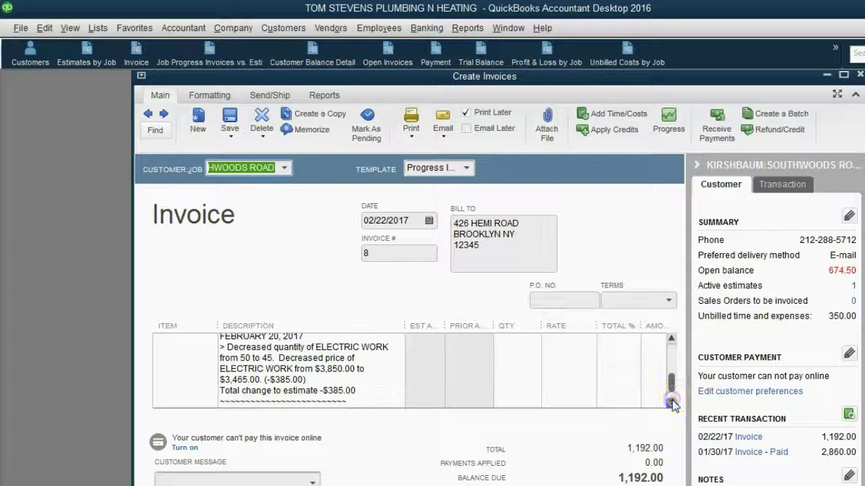
left_click(671, 402)
left_click(671, 403)
left_click(672, 403)
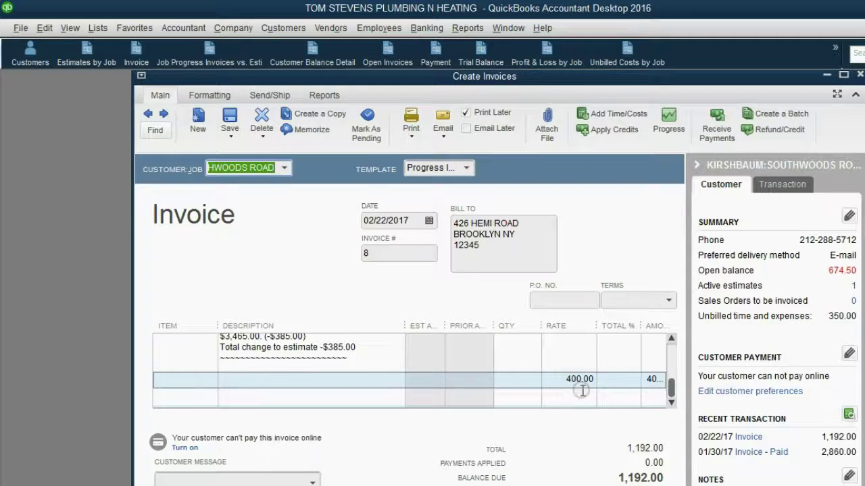
left_click(558, 380)
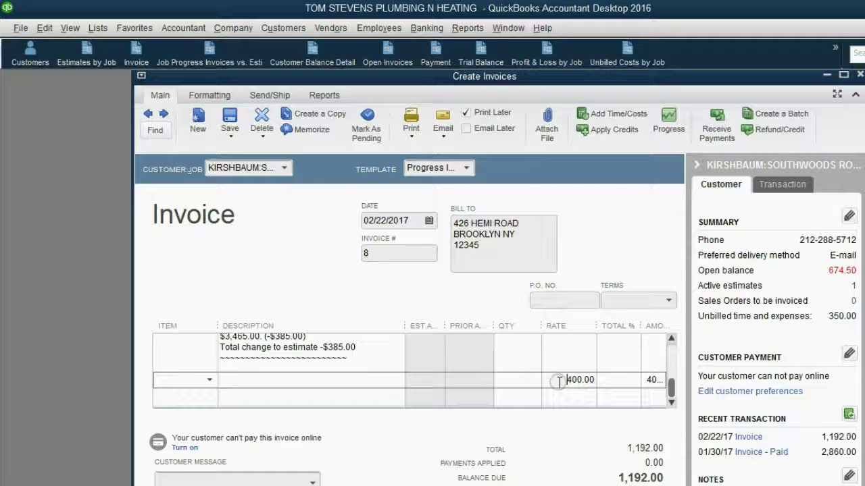
key("alt+s")
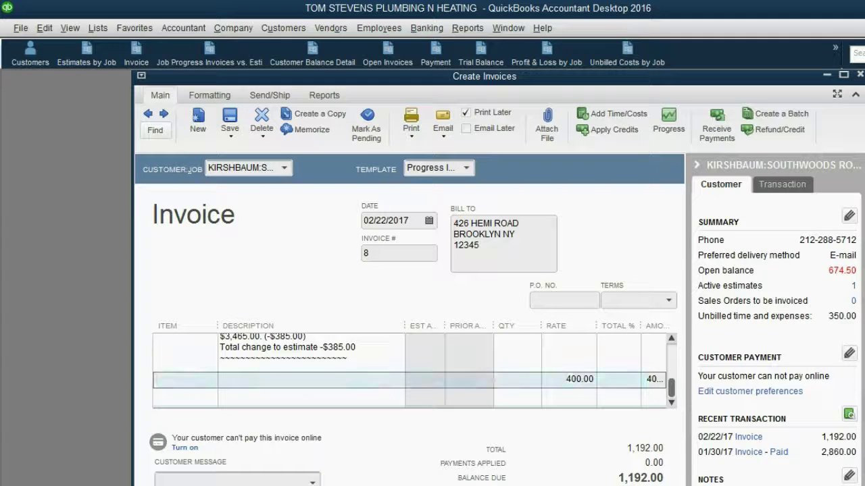
key("Escape")
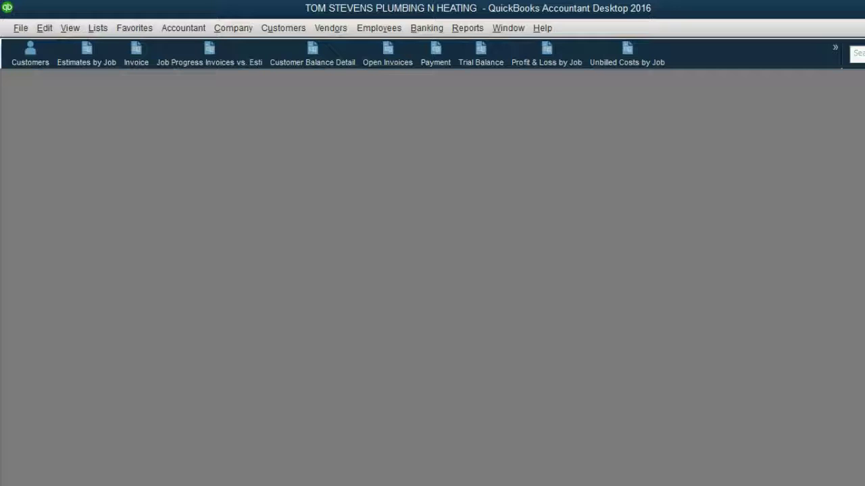
View the Unbilled Costs by Job report to check the remaining unbilled costs for Southwoods Road, and close it.
left_click(619, 66)
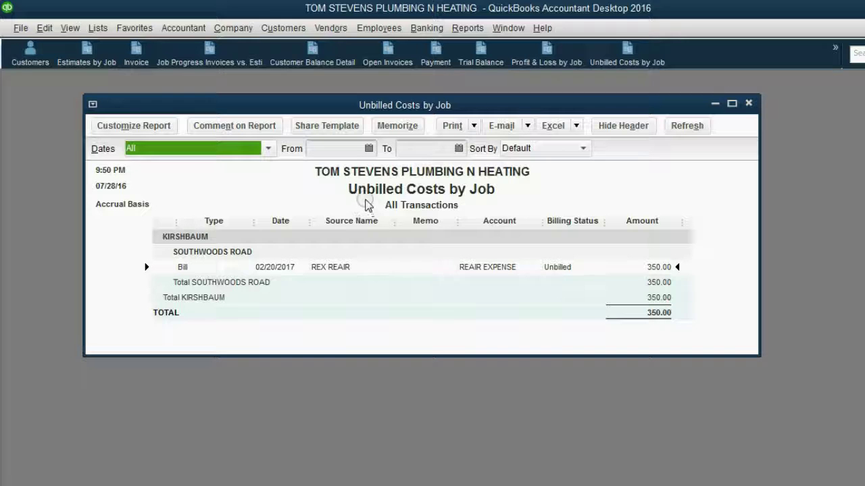
left_click(364, 200)
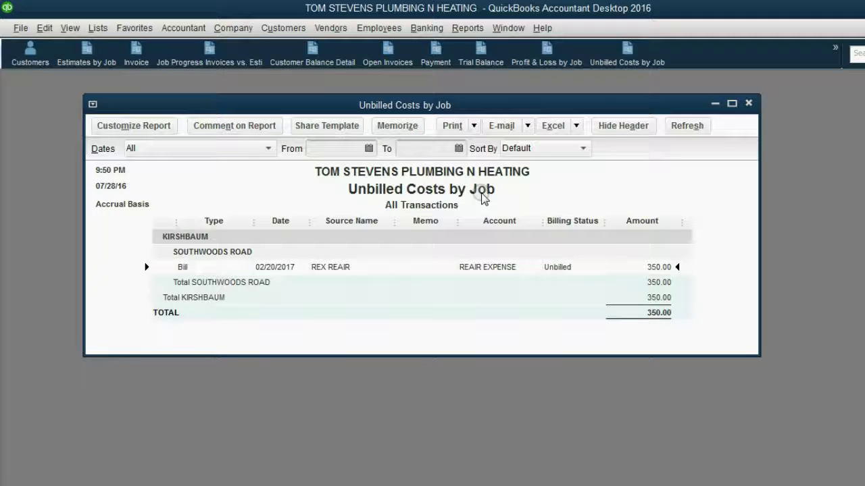
left_click(748, 103)
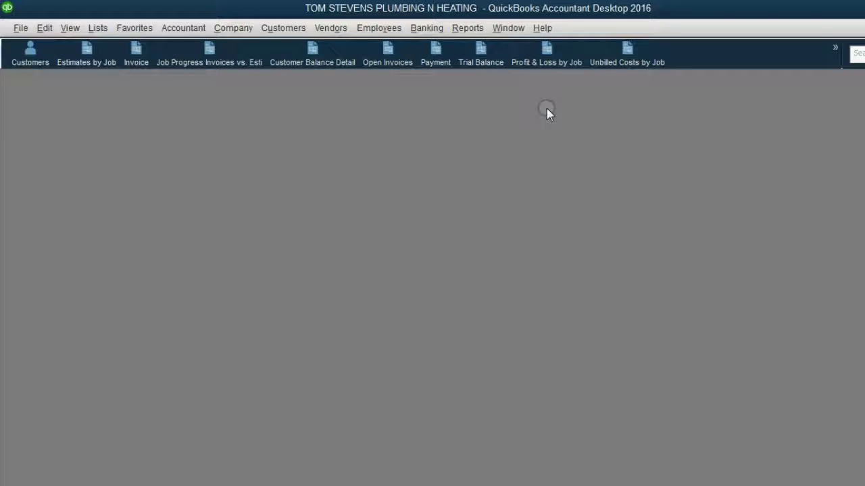
Open the Profit & Loss by Job report and check the supplies expense for the Southwoods Road job.
left_click(540, 63)
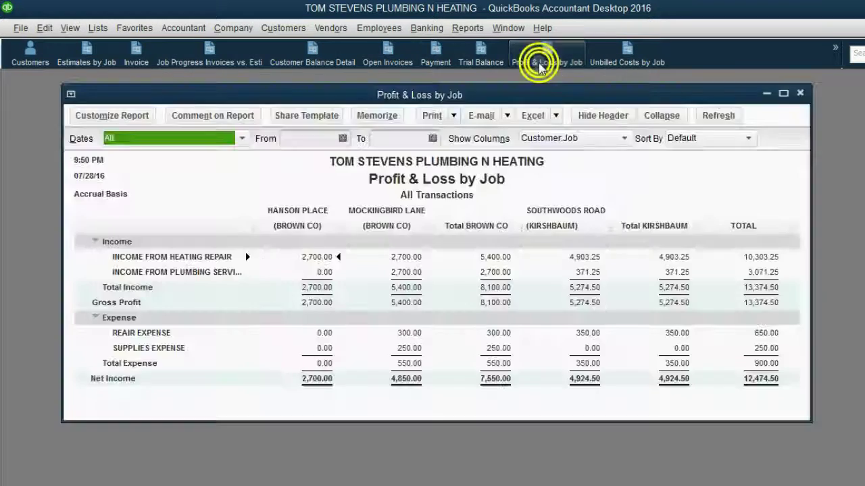
left_click(557, 212)
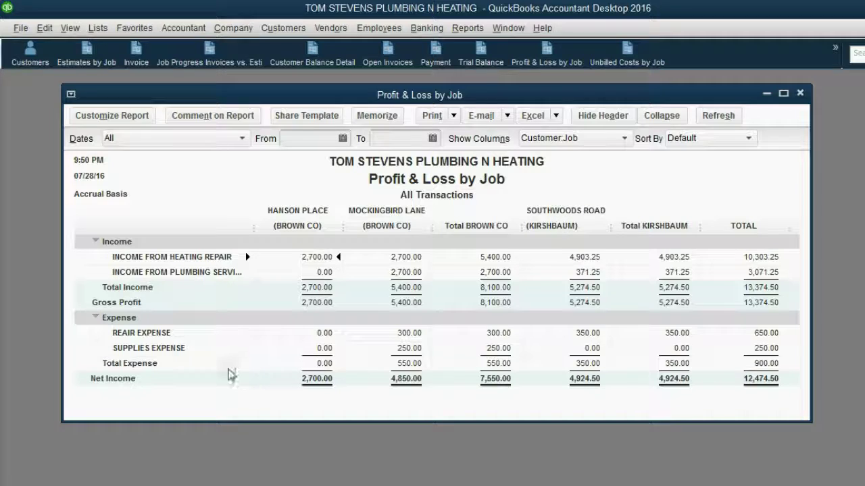
left_click(174, 352)
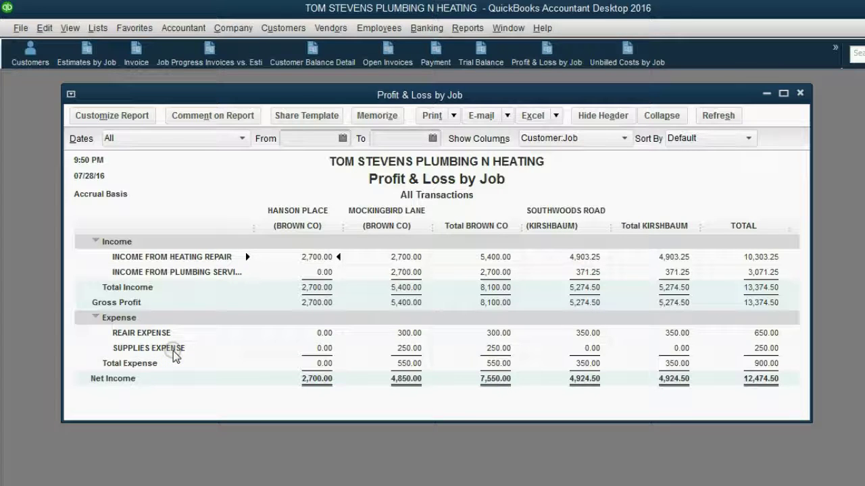
left_click(589, 351)
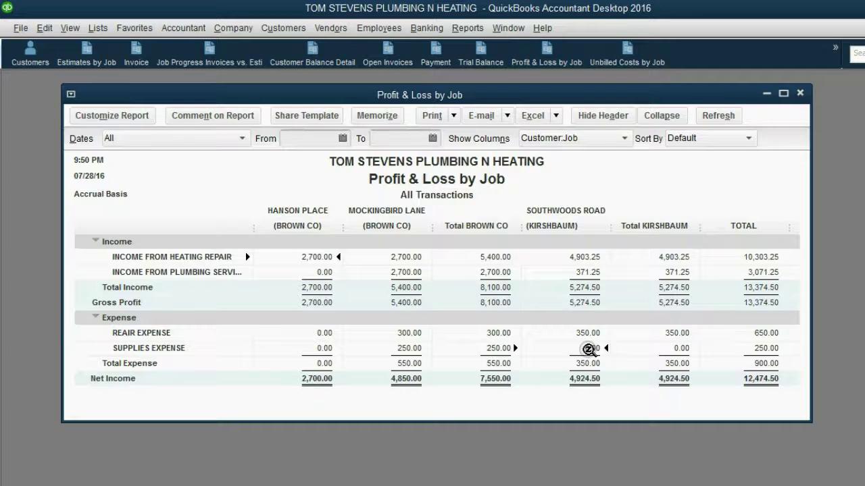
Examine the check and invoice behind Southwoods Road's supplies expense, and open the detail of its repair expense.
double_click(588, 350)
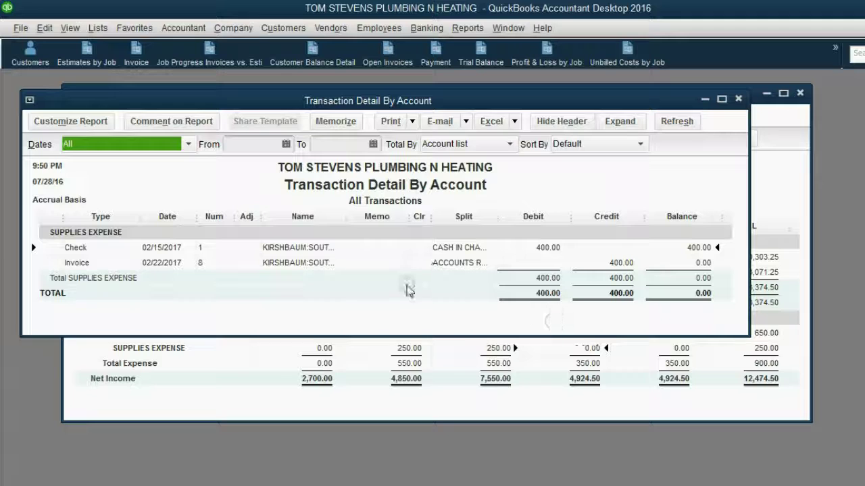
left_click(446, 249)
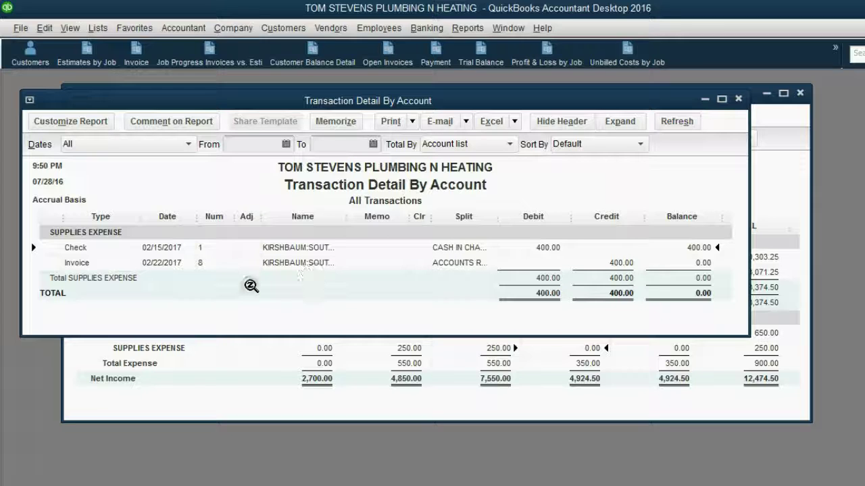
left_click(179, 262)
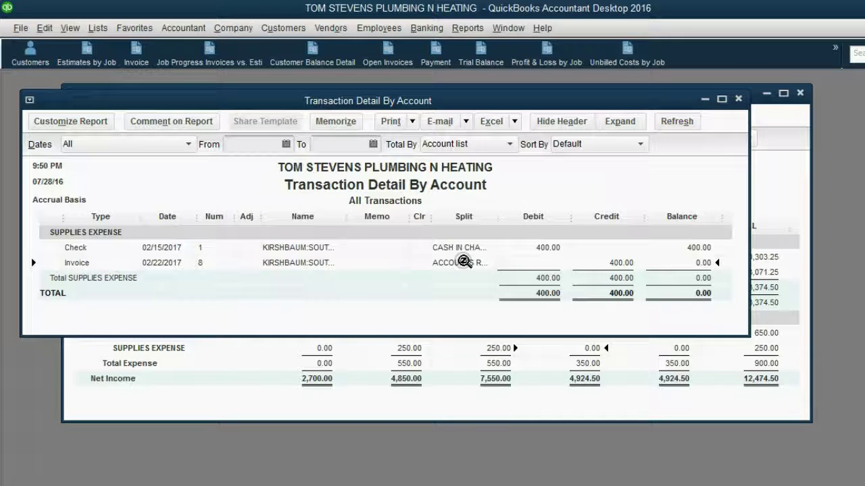
key("Escape")
double_click(599, 330)
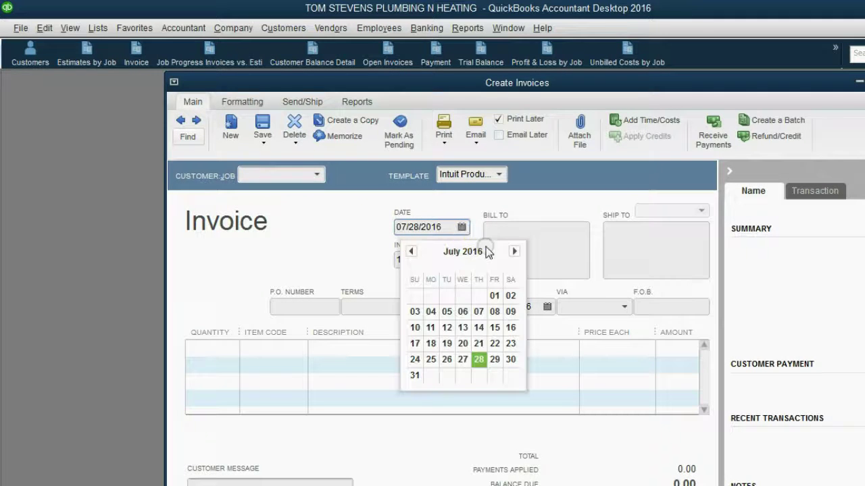
Date the new invoice 02/27/2017.
left_click(515, 251)
left_click(514, 251)
left_click(516, 252)
left_click(516, 252)
left_click(516, 252)
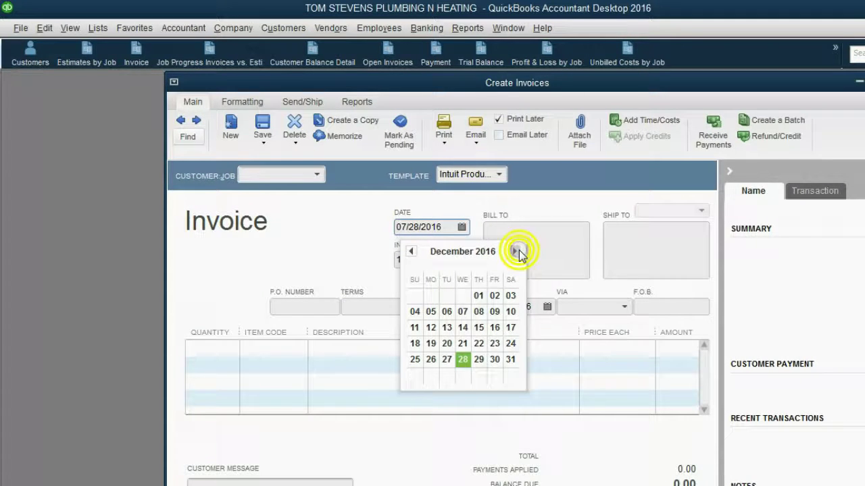
left_click(516, 252)
left_click(516, 252)
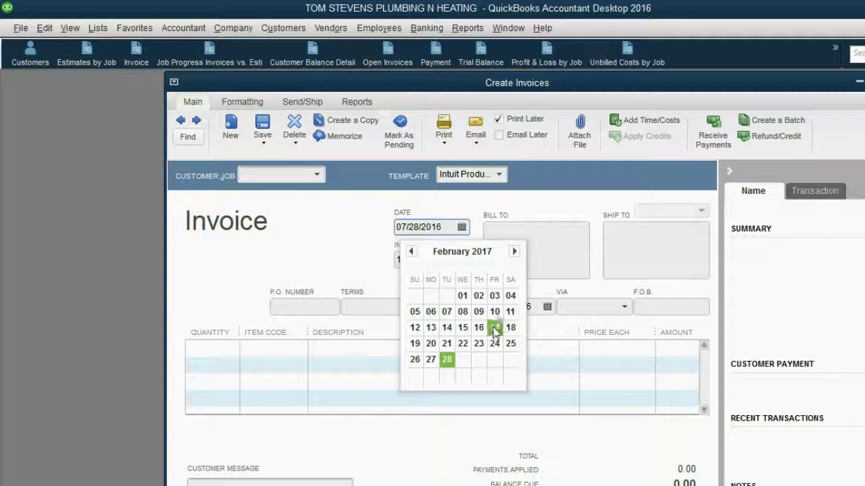
left_click(434, 358)
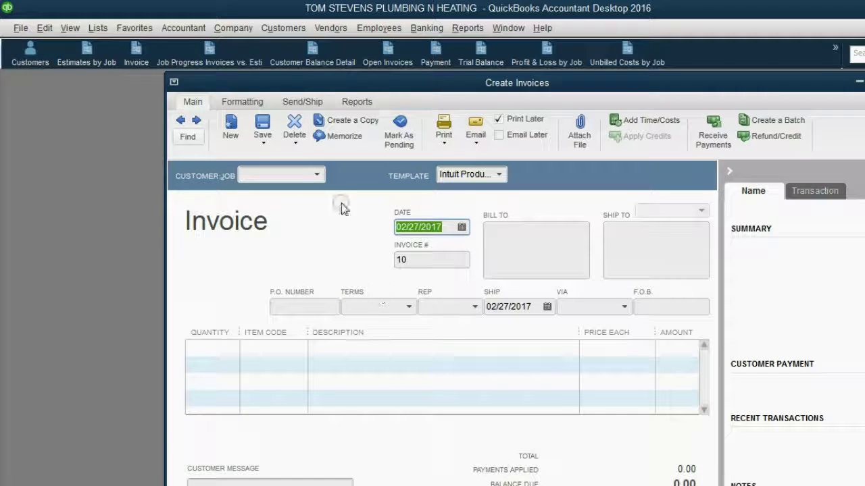
Assign the new invoice to the Southwoods Road job and base it on the estimate dated 01/25/2017.
left_click(317, 175)
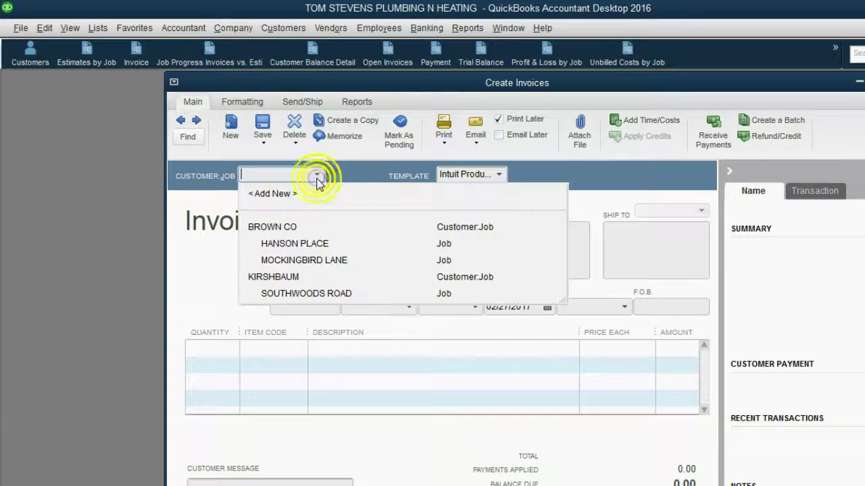
left_click(318, 293)
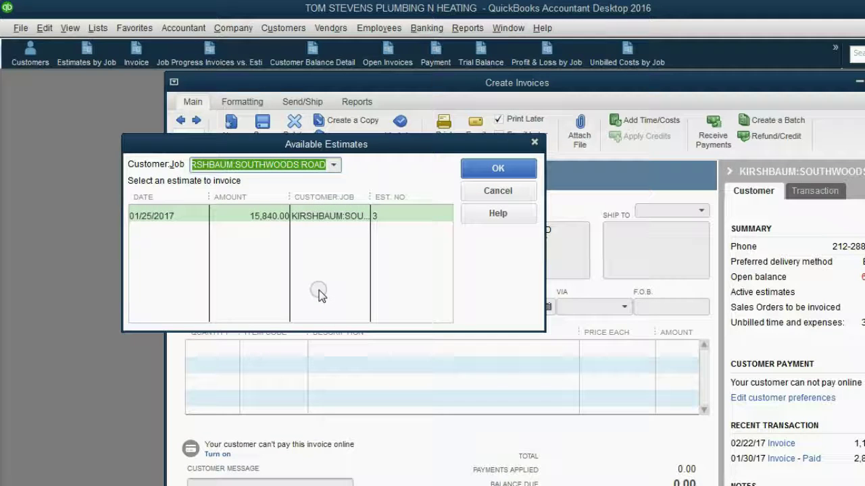
left_click(311, 216)
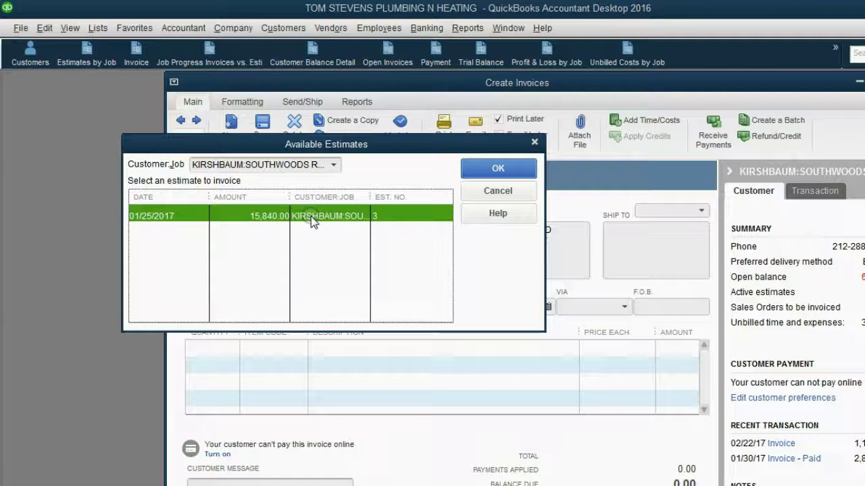
left_click(478, 170)
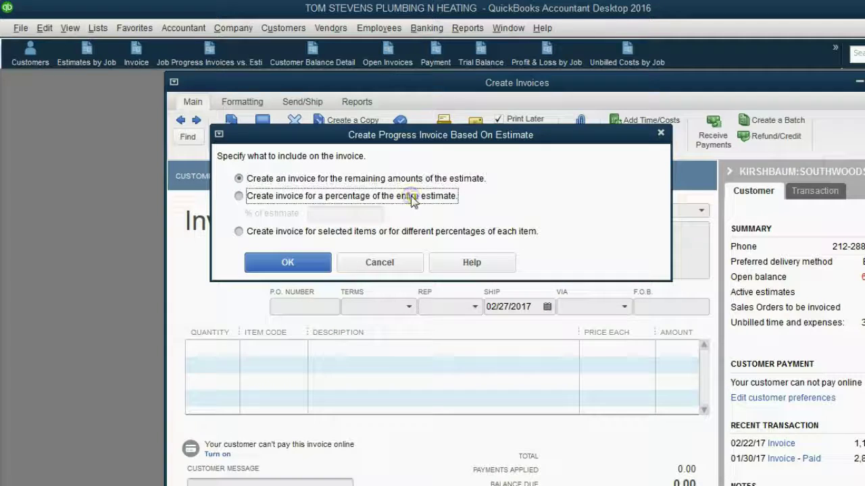
Create the progress invoice for 10% of the entire estimate.
left_click(406, 195)
left_click(344, 213)
type("10")
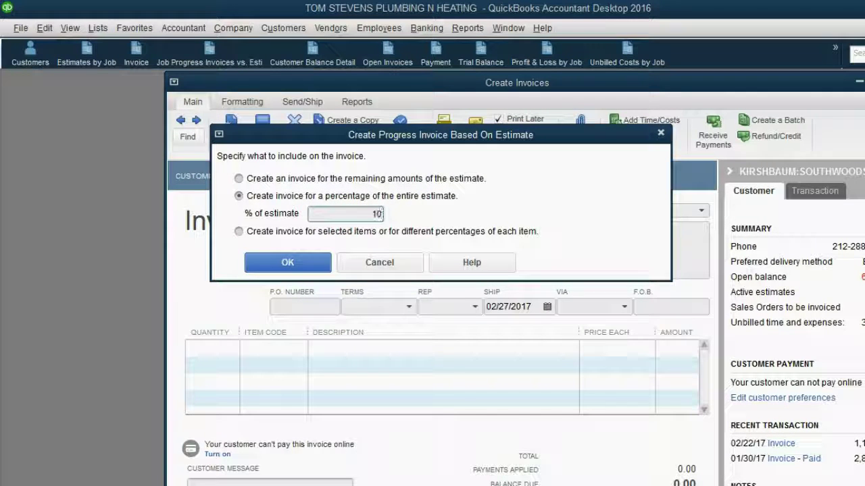
key("Tab")
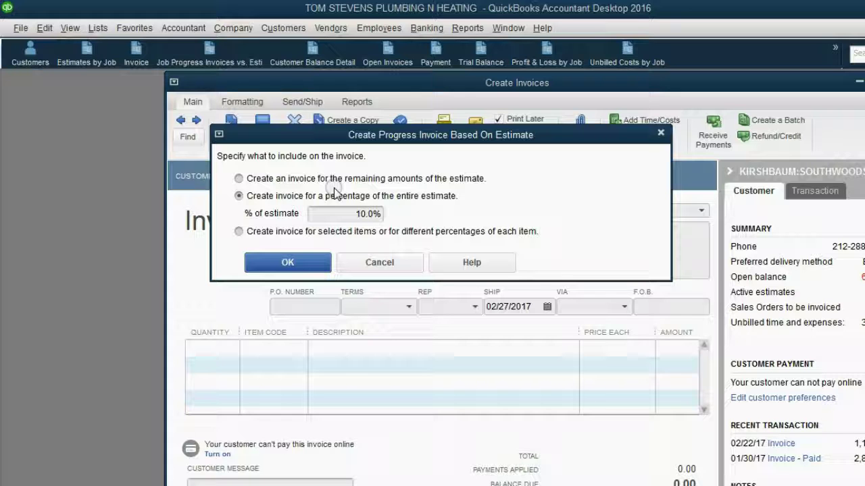
left_click(298, 264)
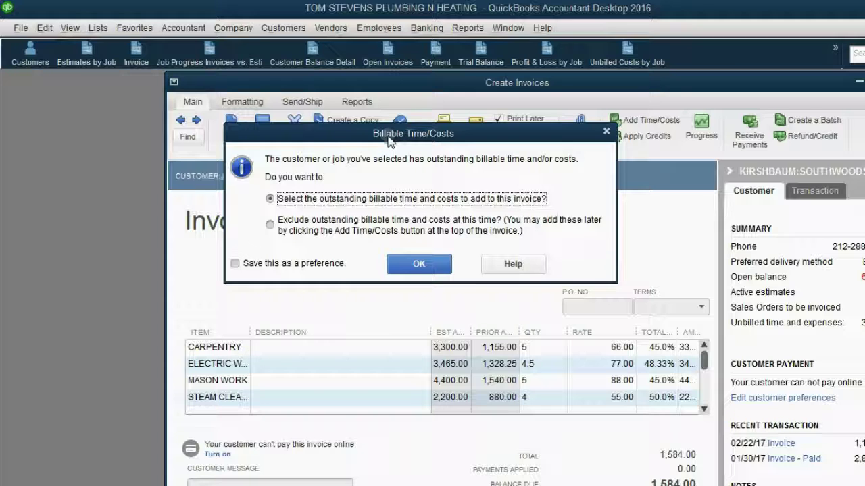
Add the job's outstanding 350.00 billable expense for REX REAIR to the progress invoice.
left_click(407, 263)
left_click(363, 185)
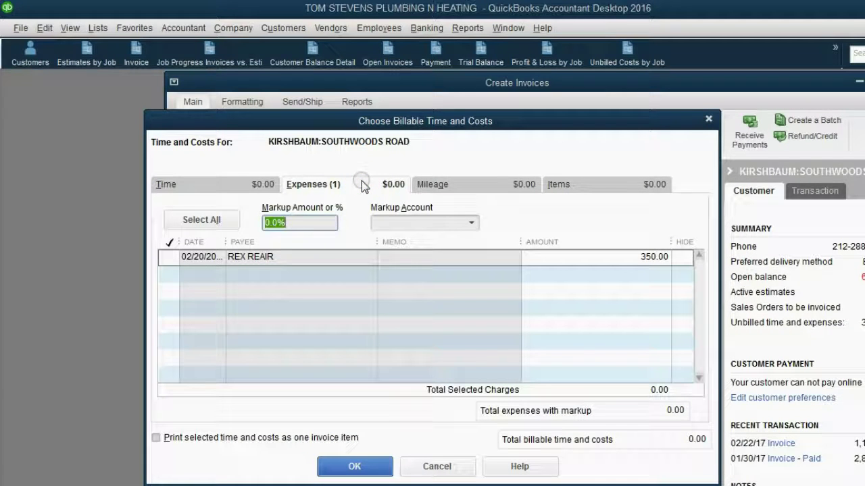
left_click(186, 271)
left_click(168, 257)
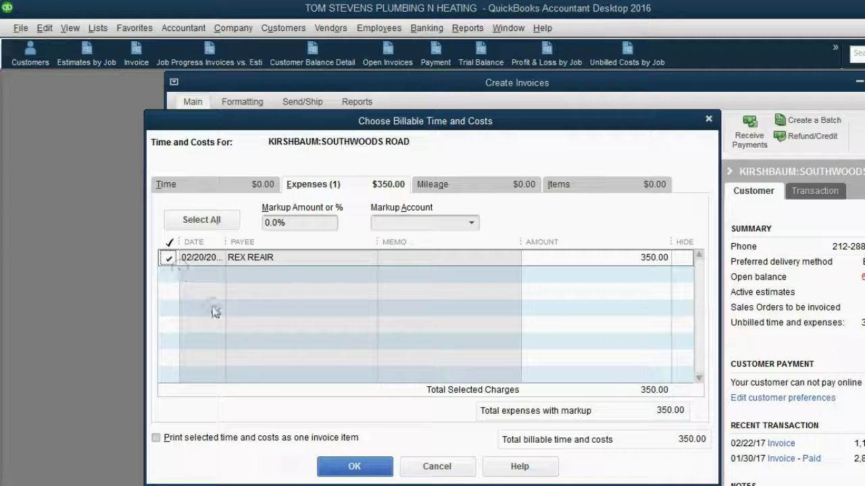
left_click(350, 463)
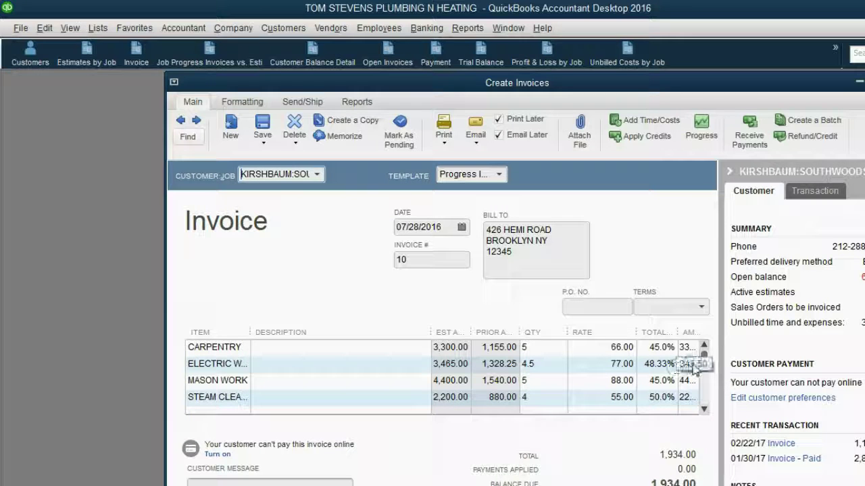
Check the added expense line, take the invoice out of the email-later queue, and save and close it without applying the available credits.
left_click_drag(703, 365, 705, 400)
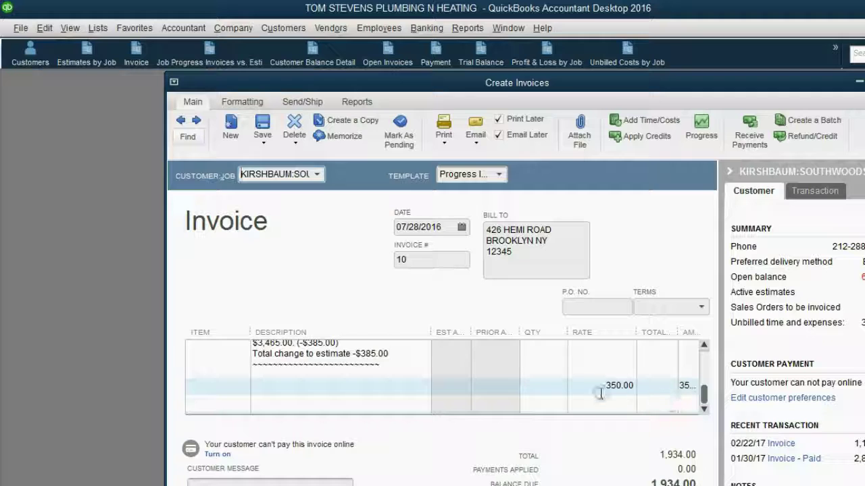
left_click(588, 389)
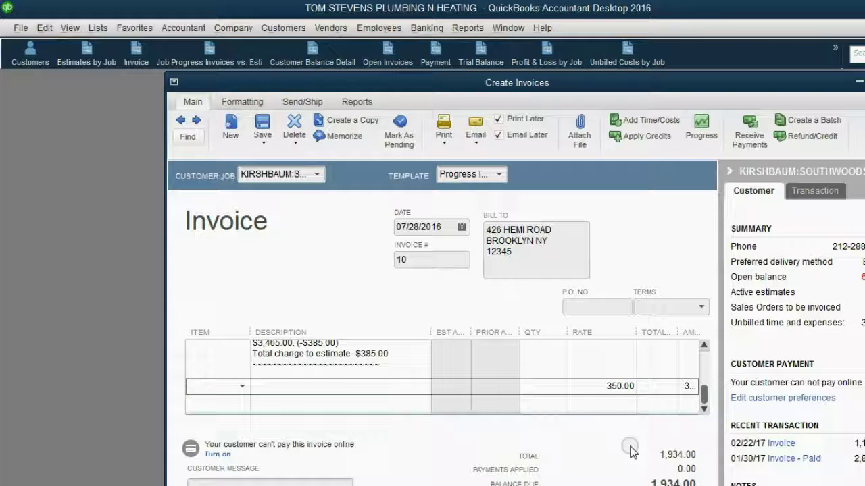
left_click(499, 135)
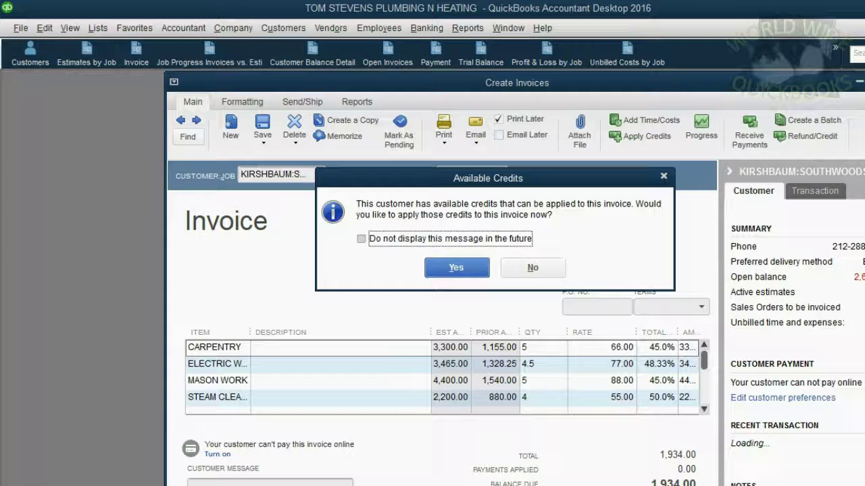
left_click(517, 267)
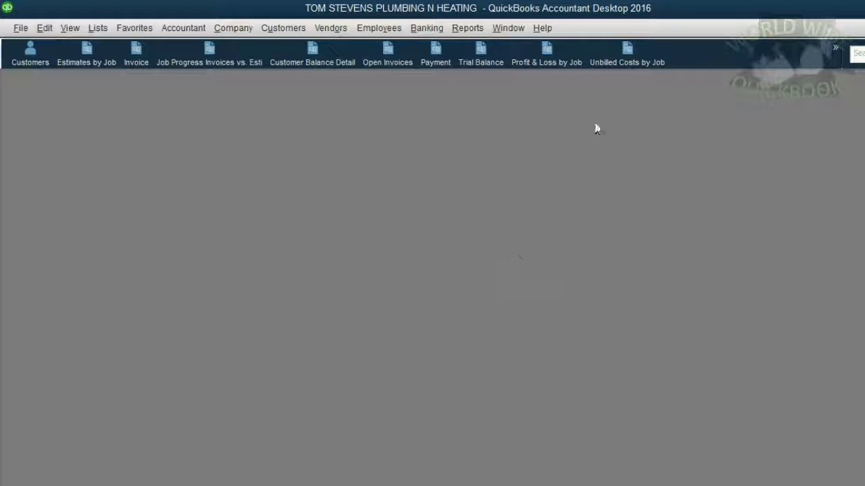
Check the Unbilled Costs by Job report for remaining costs, close it, and open the Profit & Loss by Job report.
left_click(628, 61)
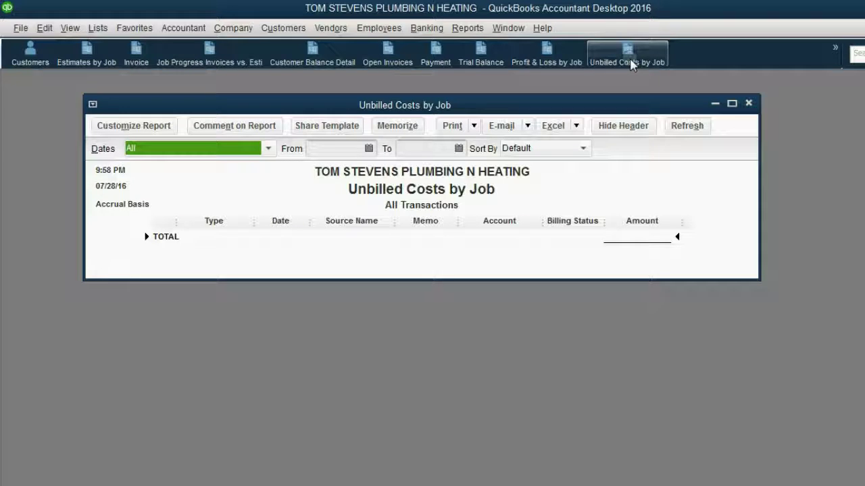
left_click(748, 104)
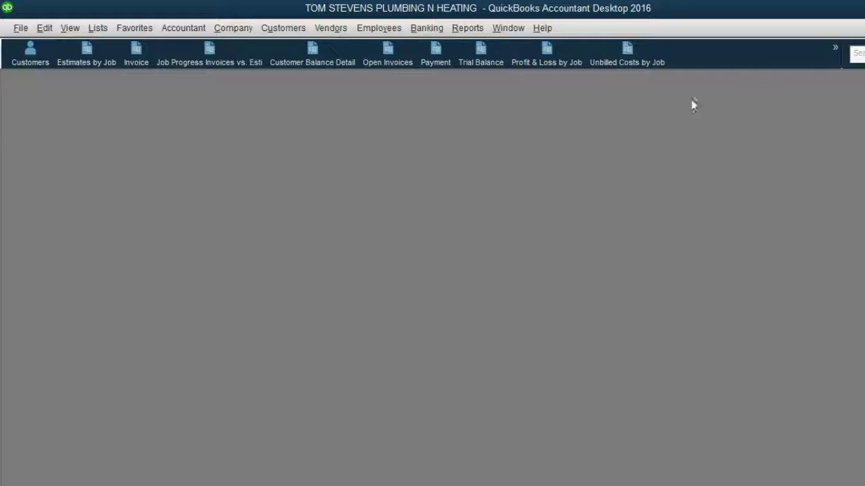
left_click(547, 62)
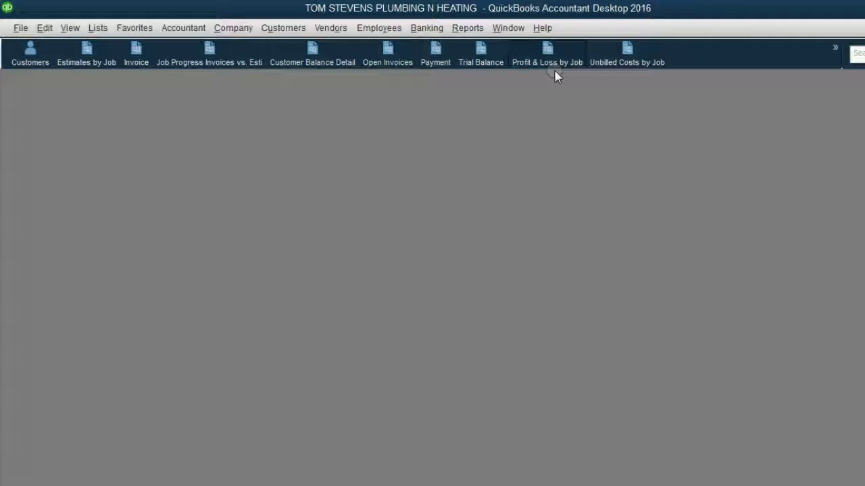
left_click(547, 61)
left_click(536, 60)
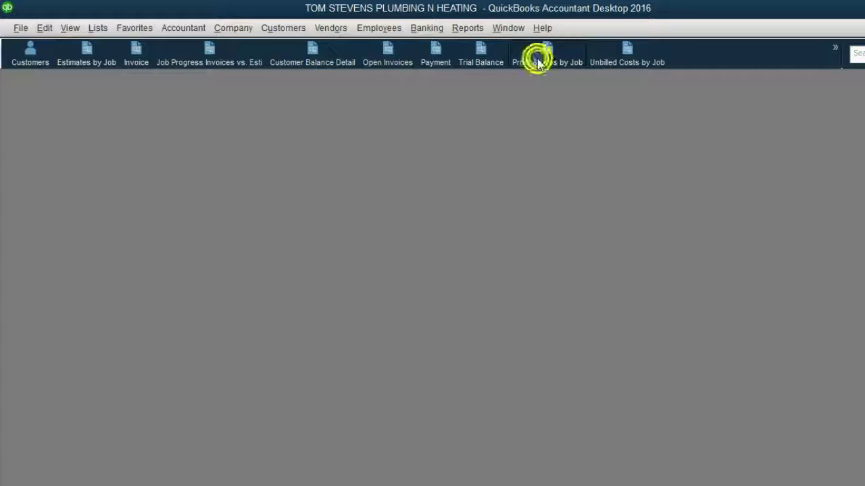